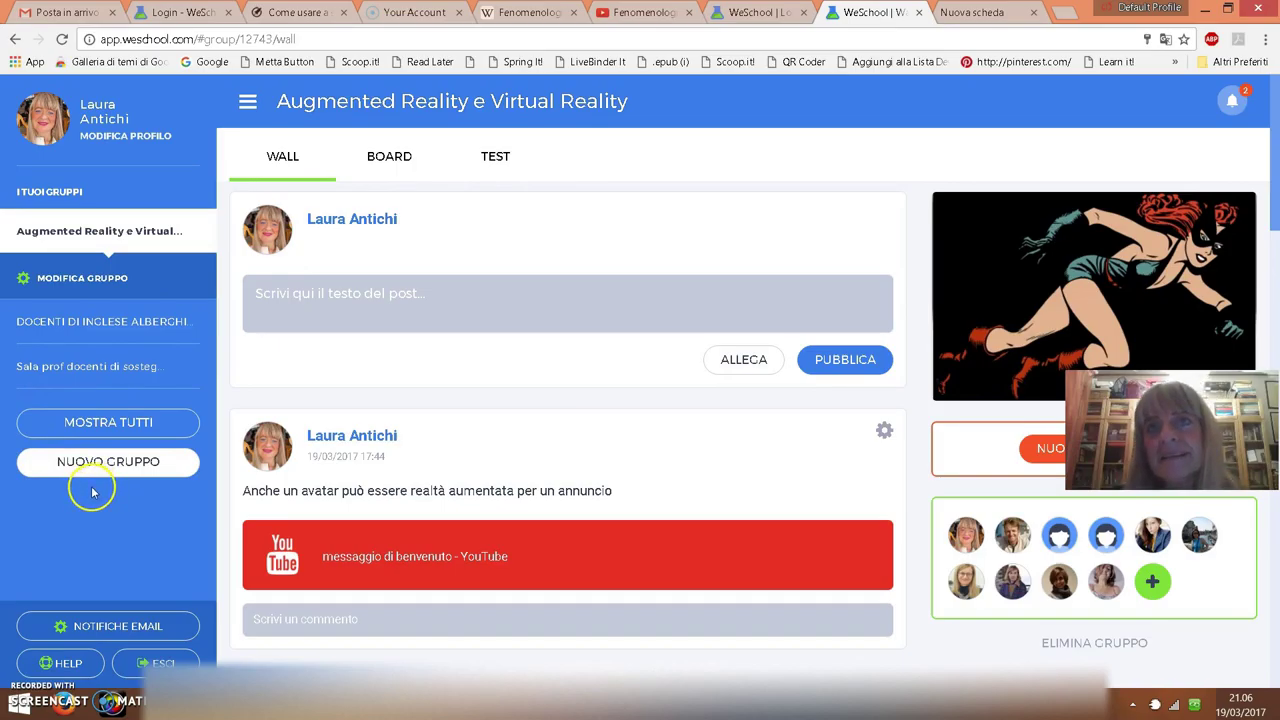
- Create a new group named "classe quinta" with Filosofia as its subject
left_click(104, 428)
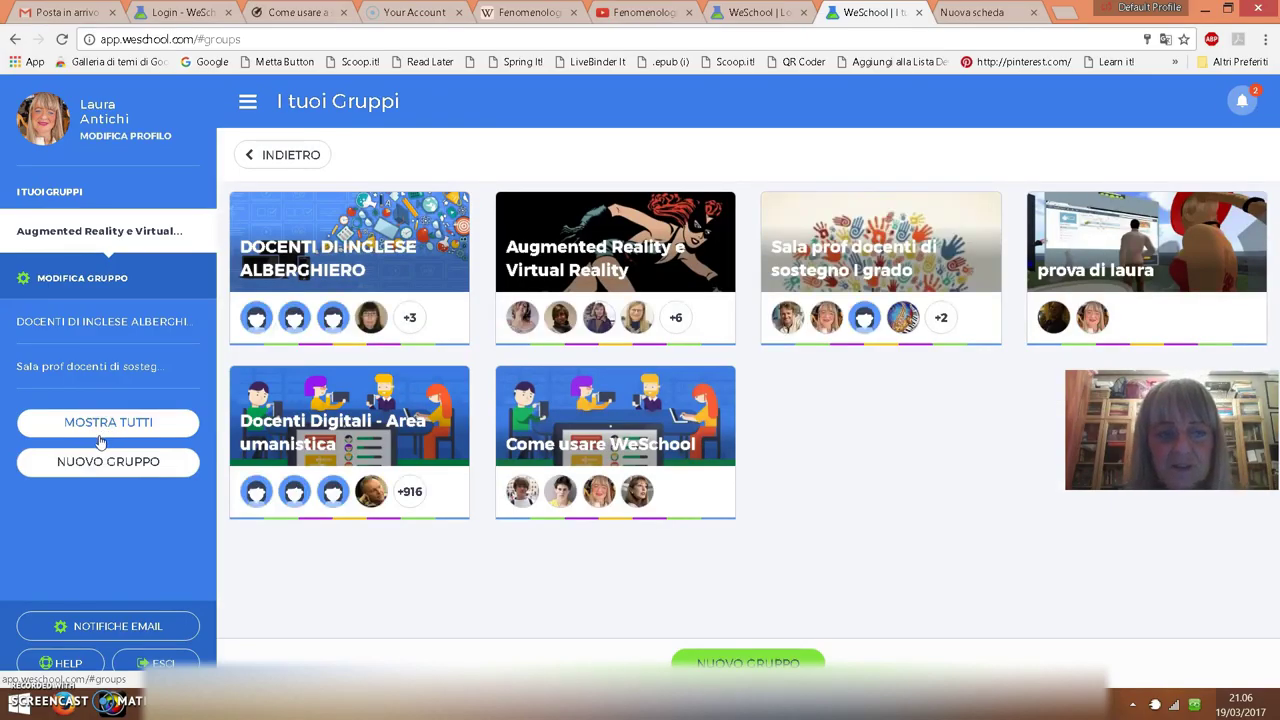
left_click(93, 469)
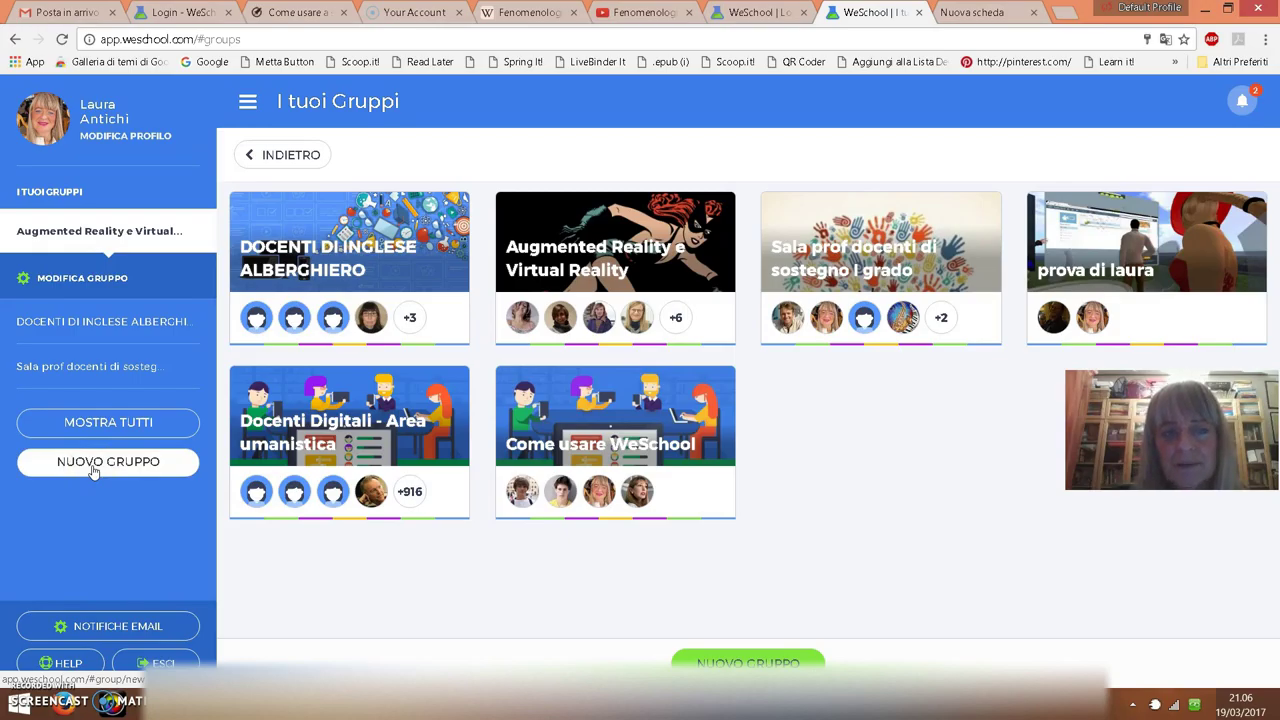
left_click(93, 469)
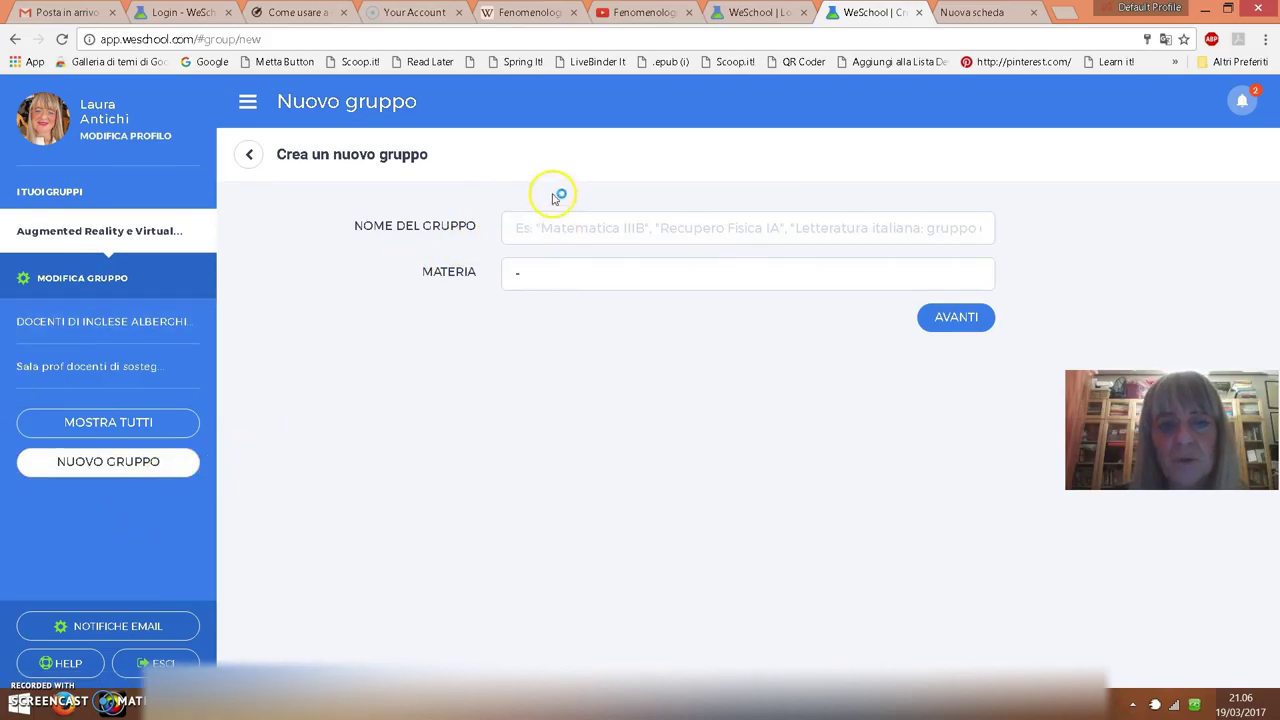
left_click(553, 226)
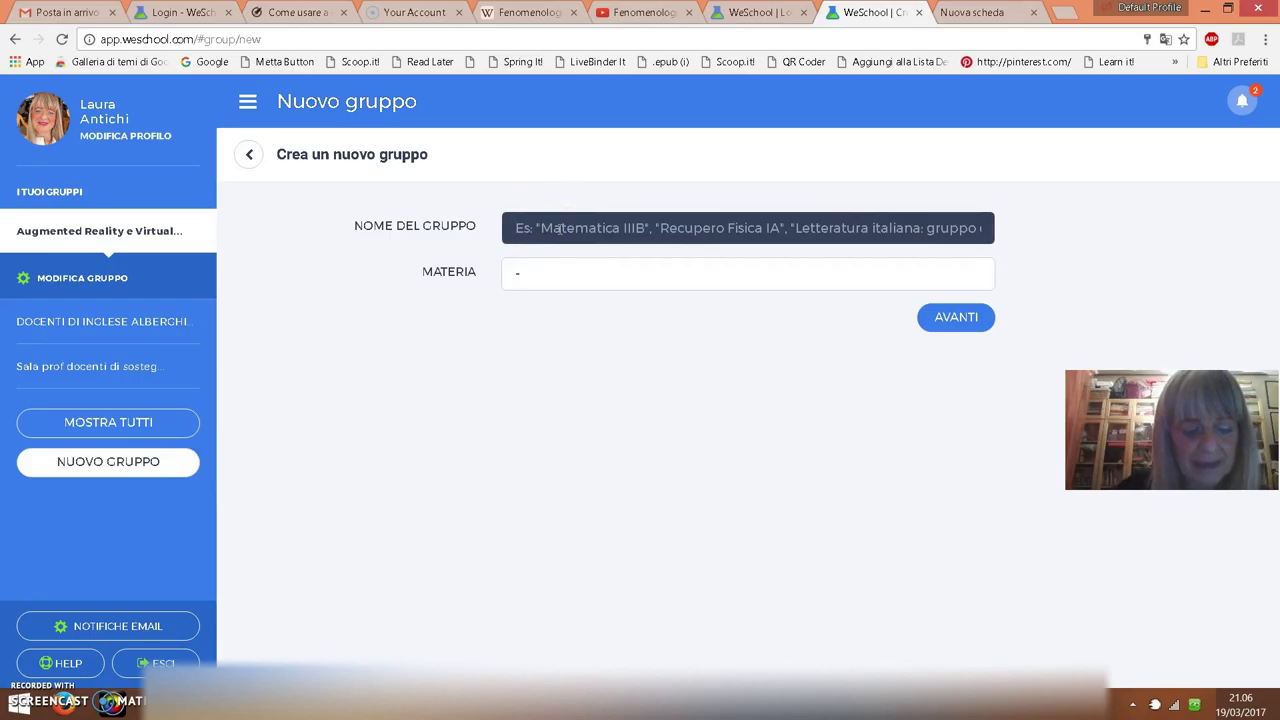
type("classe quinta")
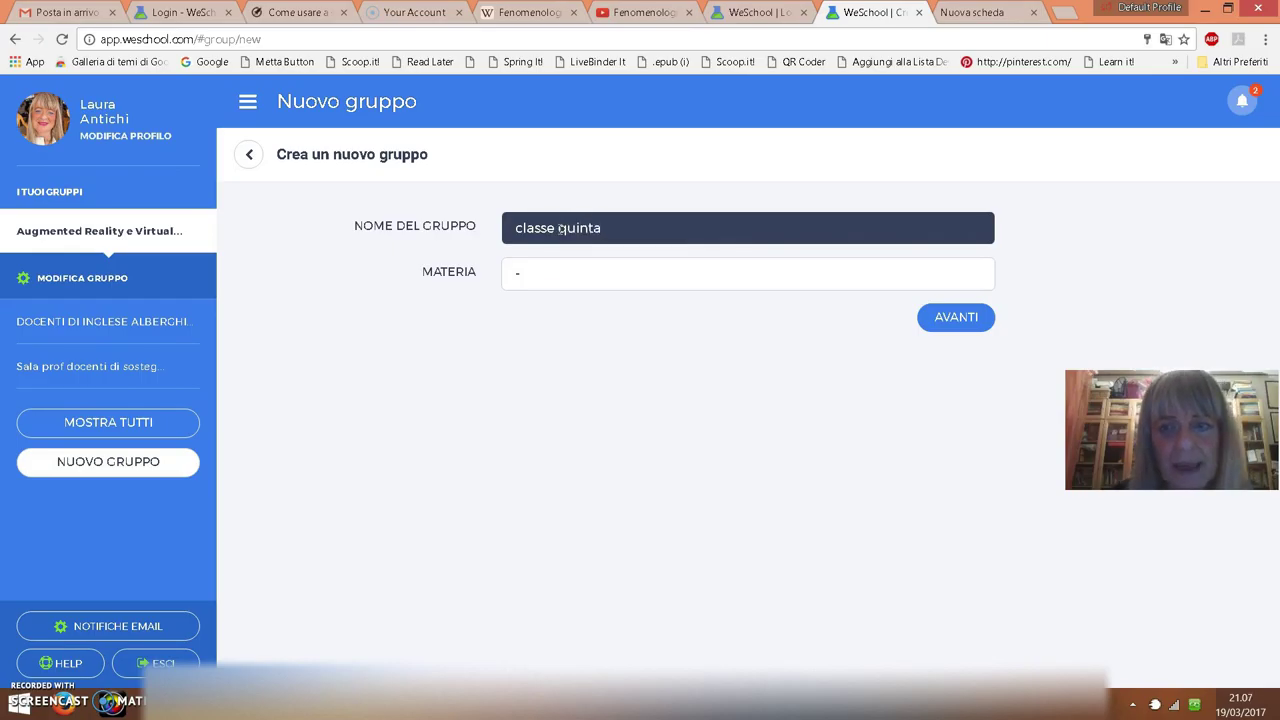
left_click(516, 280)
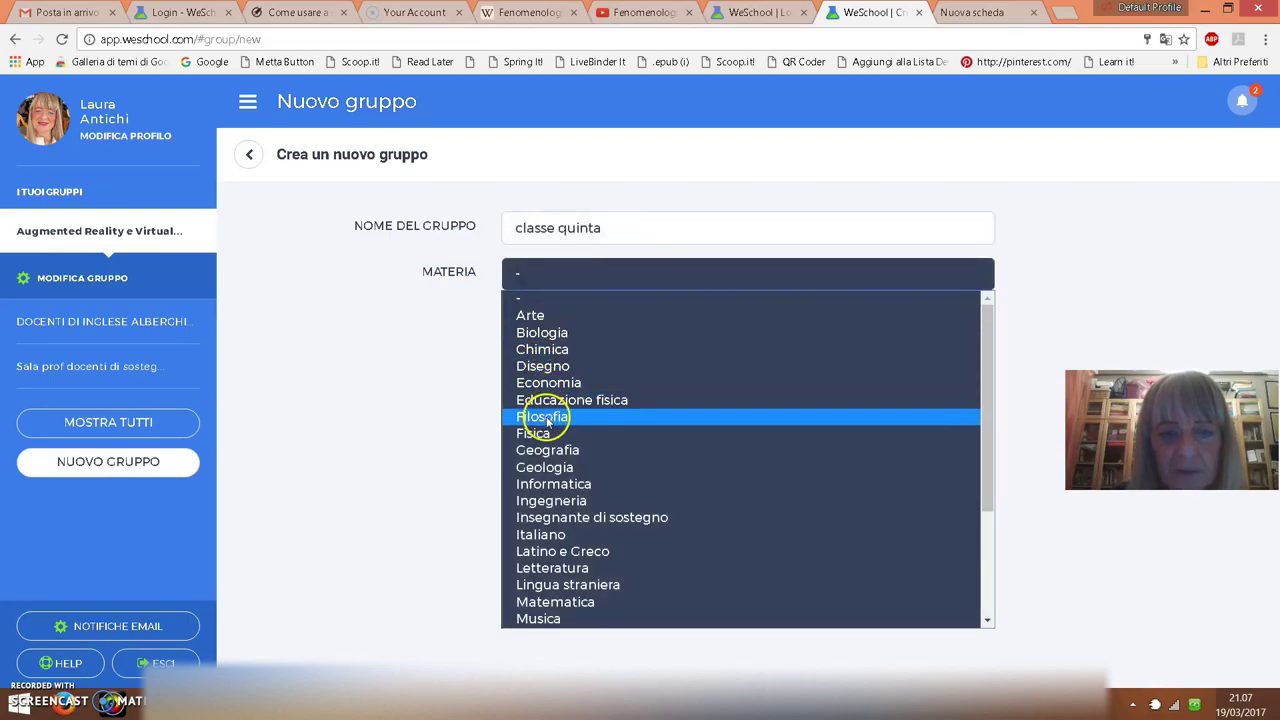
left_click(546, 418)
left_click(952, 318)
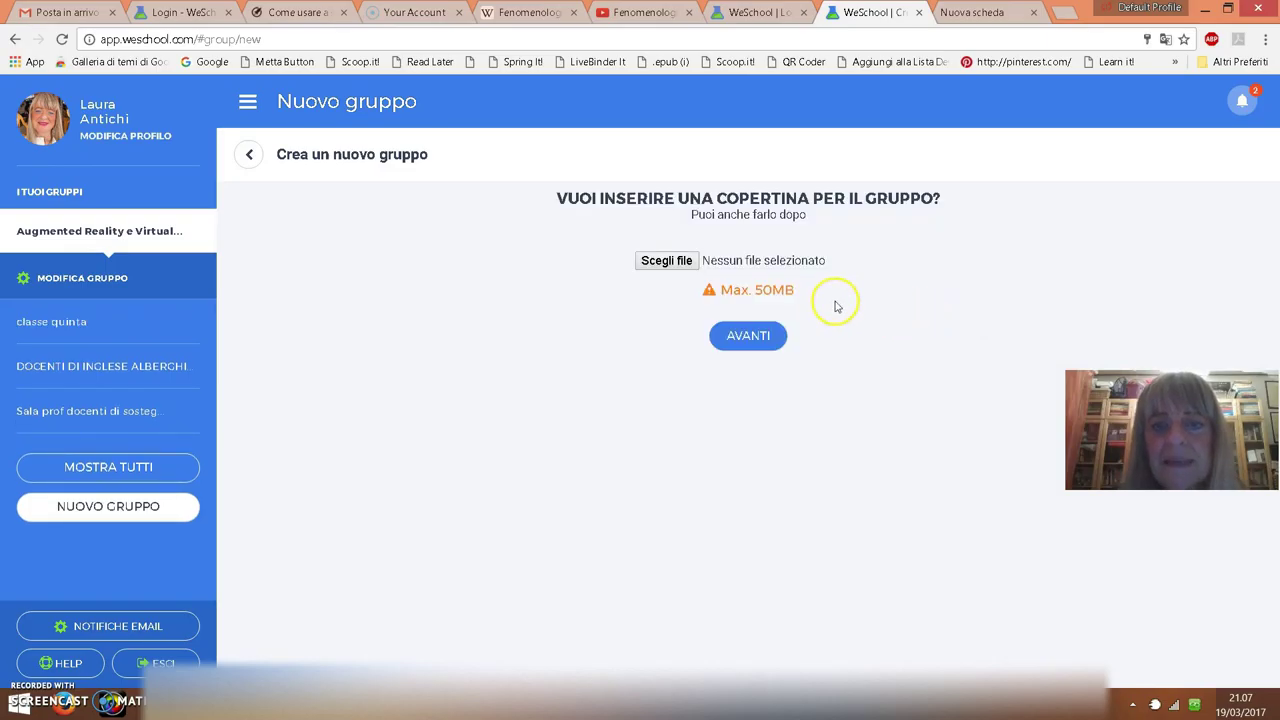
- Add the photo 20140919_161104 from the agosto2014 folder as the group's cover, then go to the new group
left_click(678, 262)
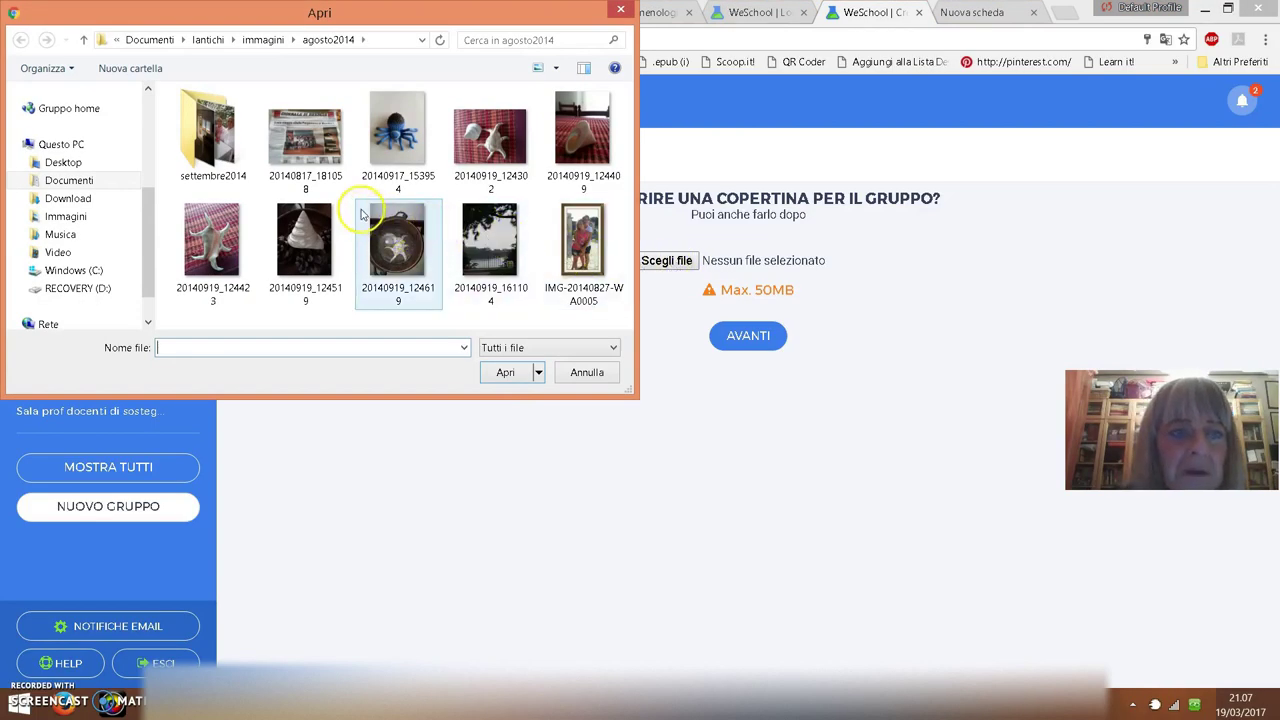
left_click(489, 260)
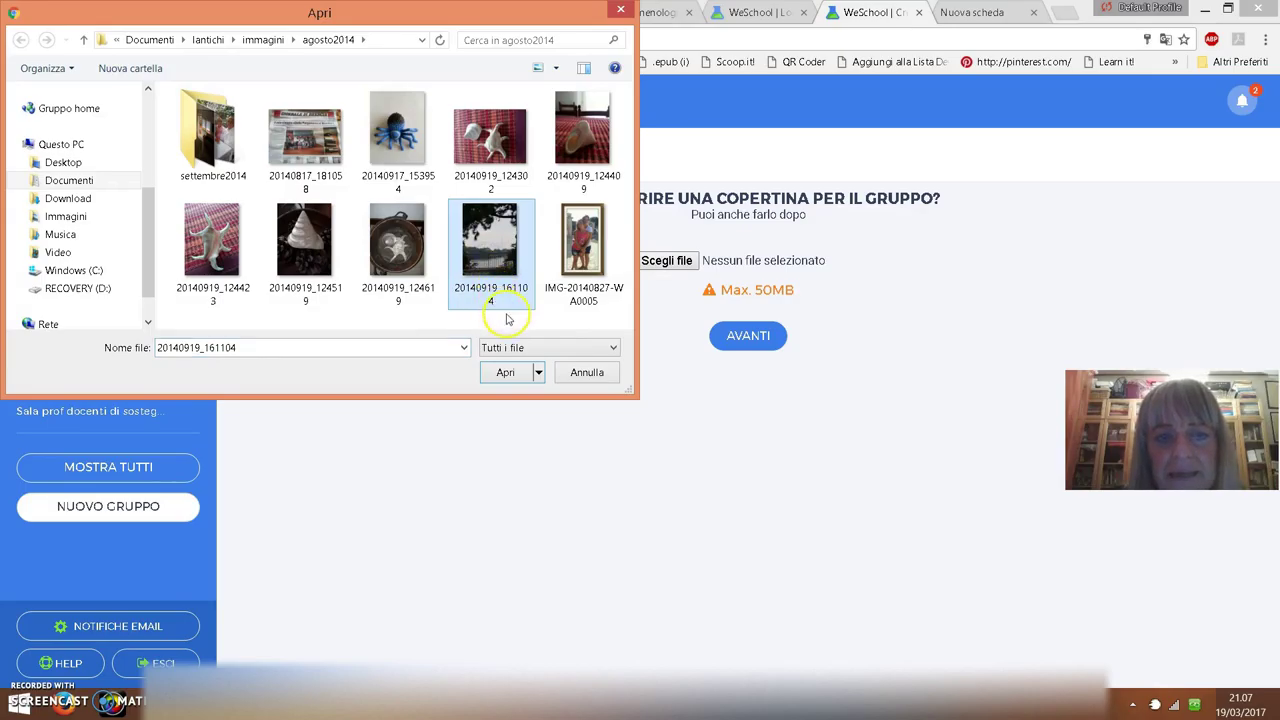
left_click(506, 374)
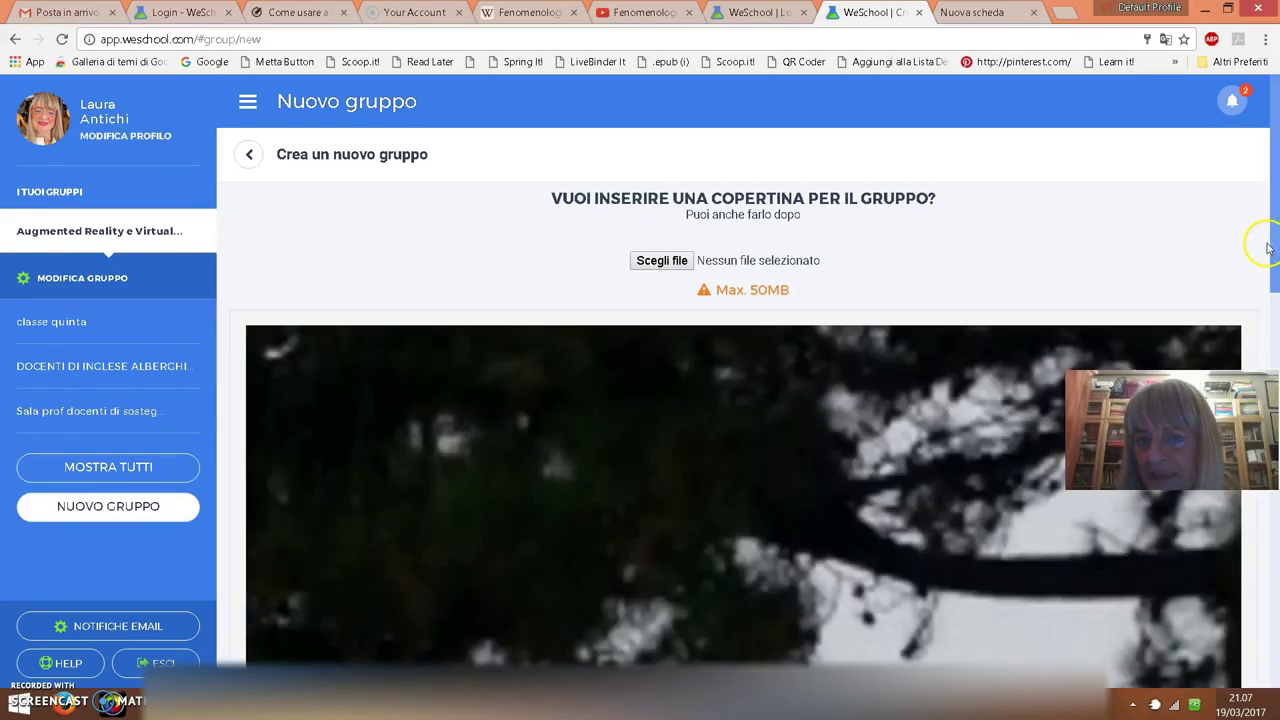
left_click_drag(1275, 250, 1267, 607)
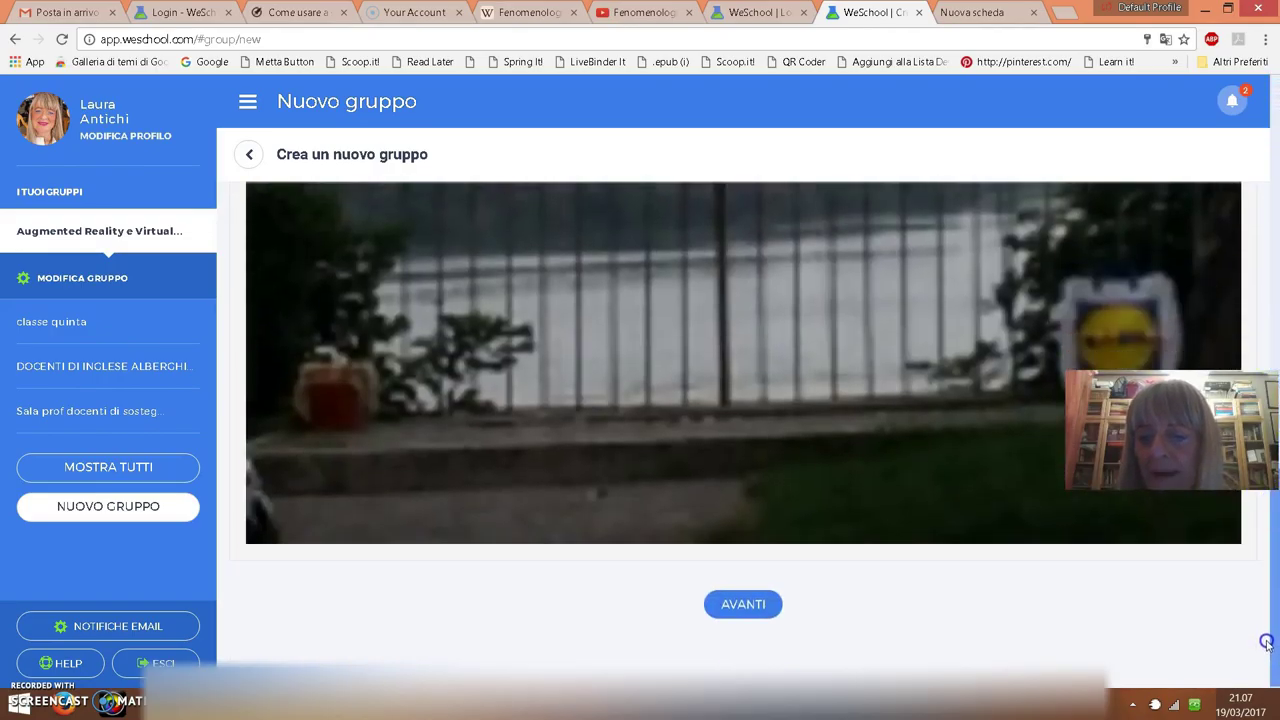
left_click(743, 605)
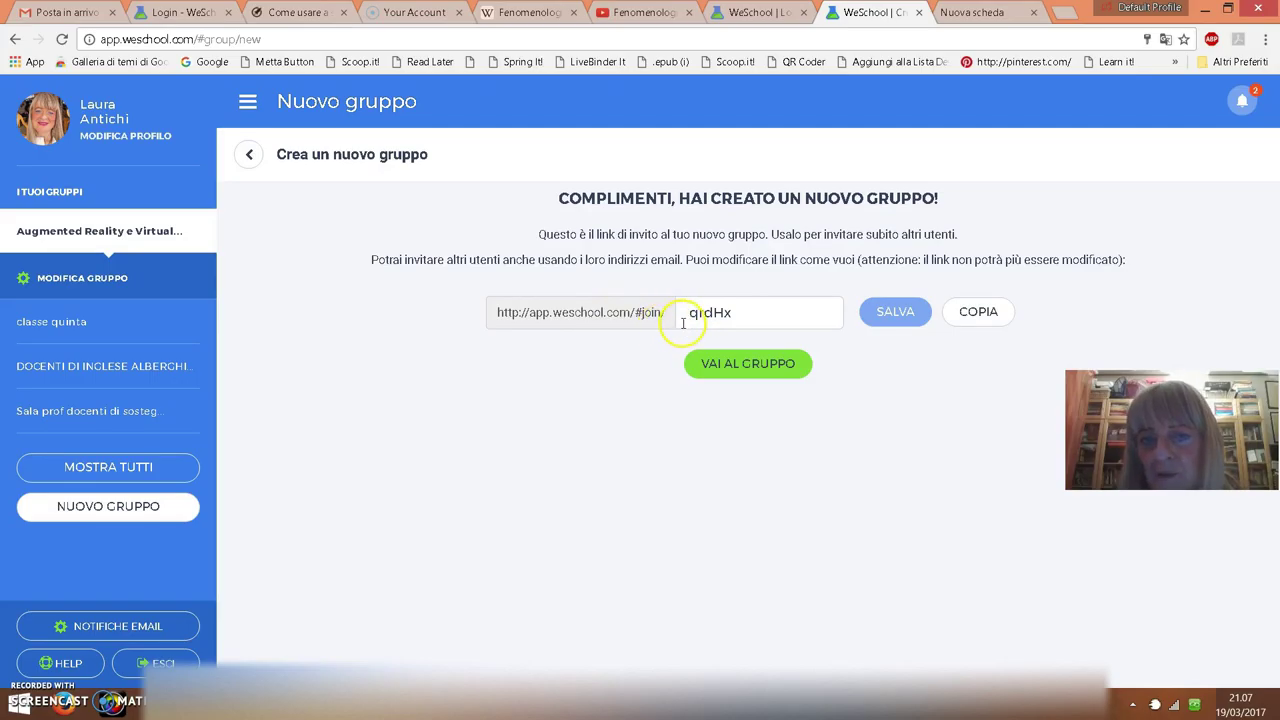
left_click(753, 368)
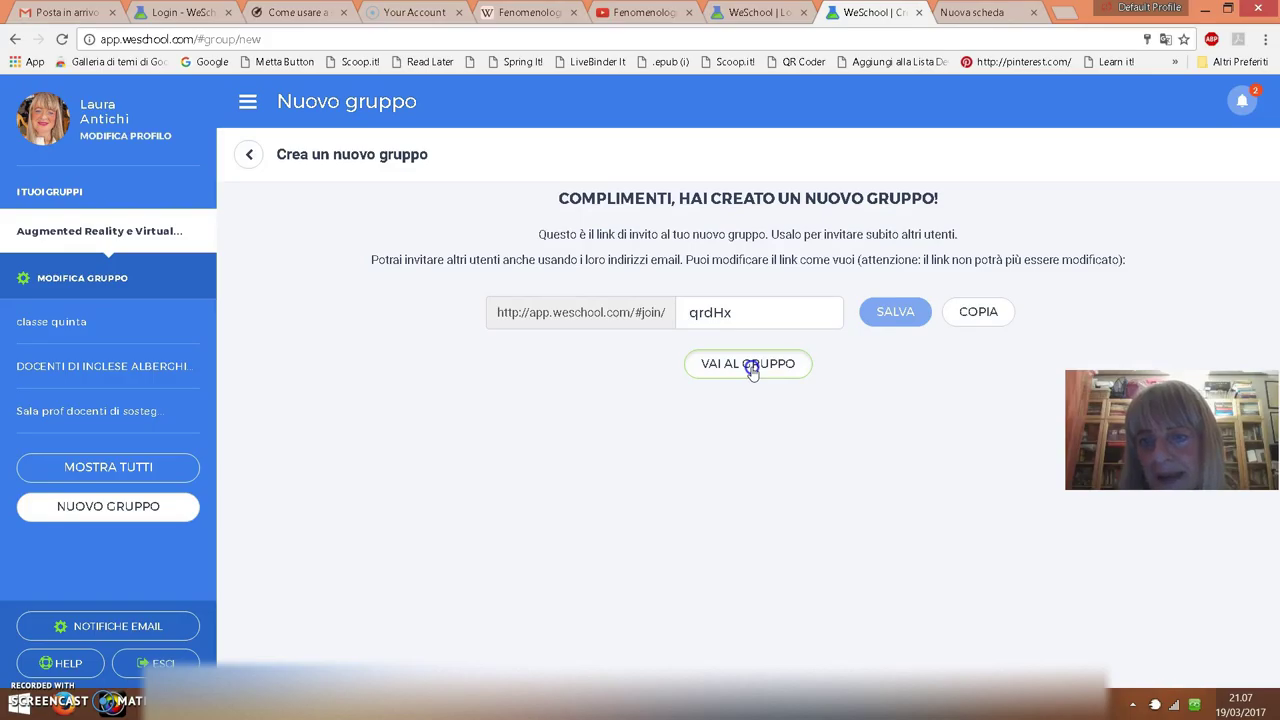
left_click(753, 366)
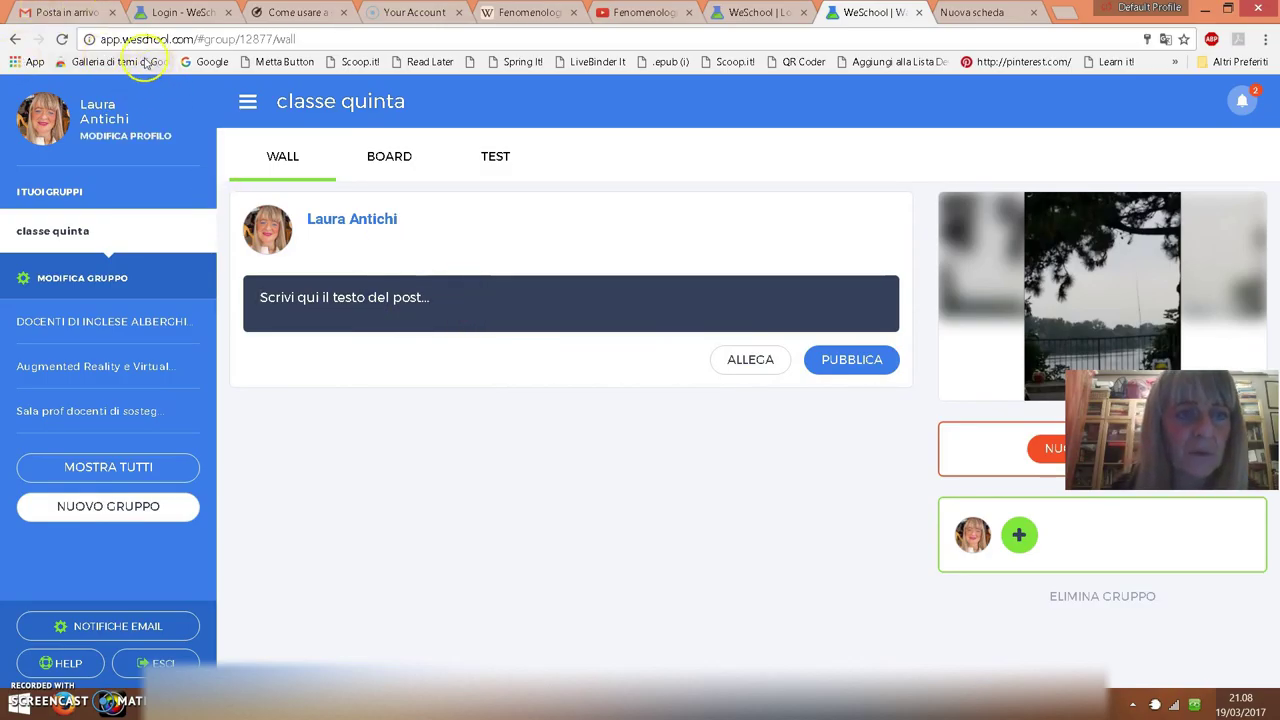
- Publish the post "Benvenuti!" on the classe quinta wall
left_click(778, 249)
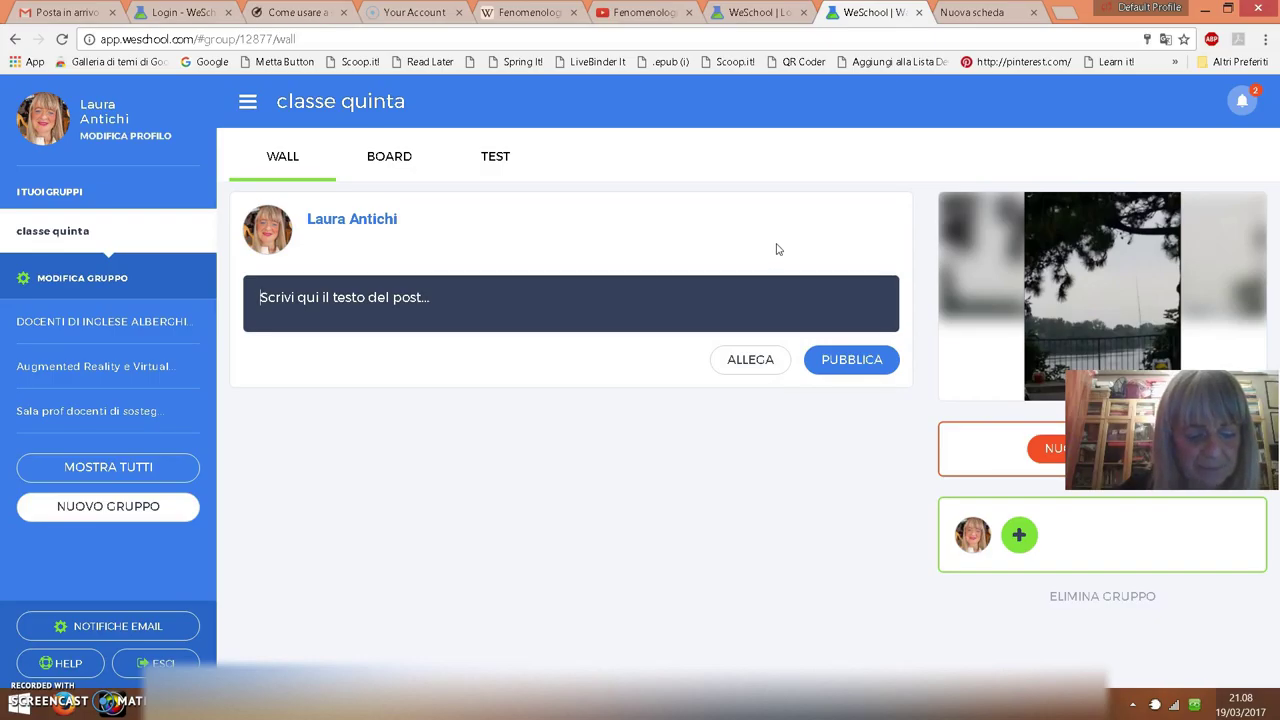
type("Benv")
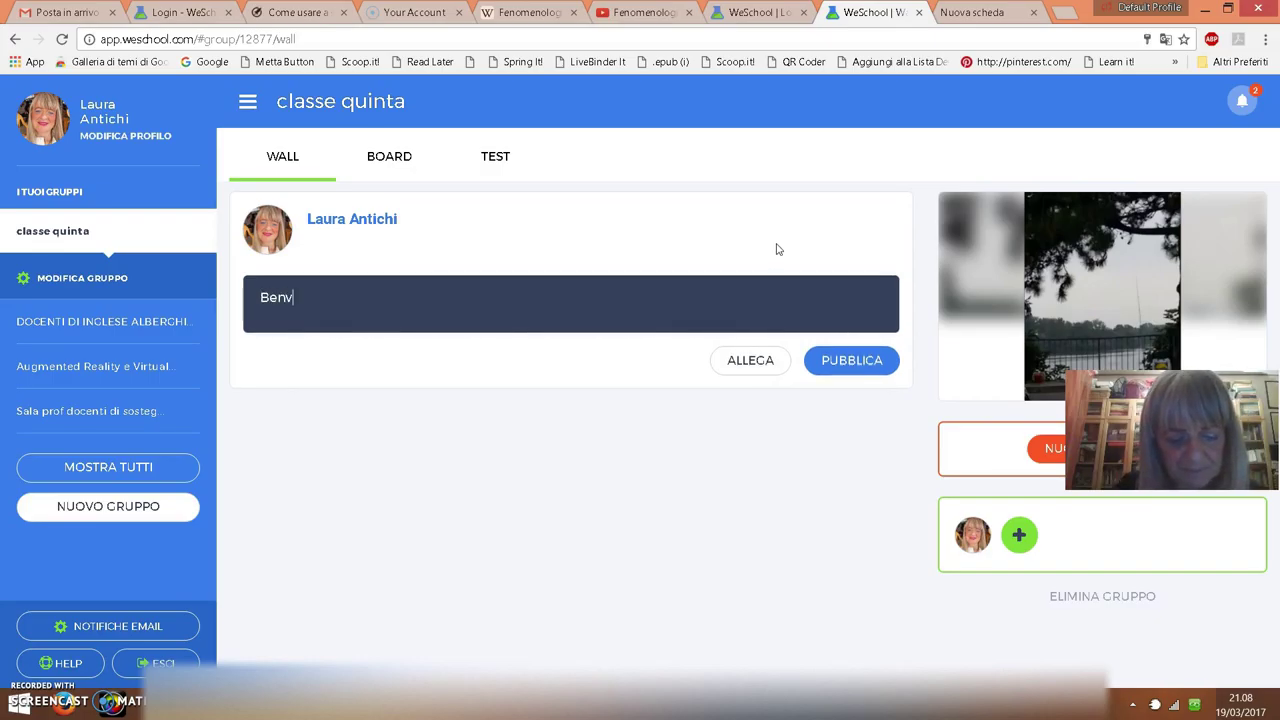
type("enuti!")
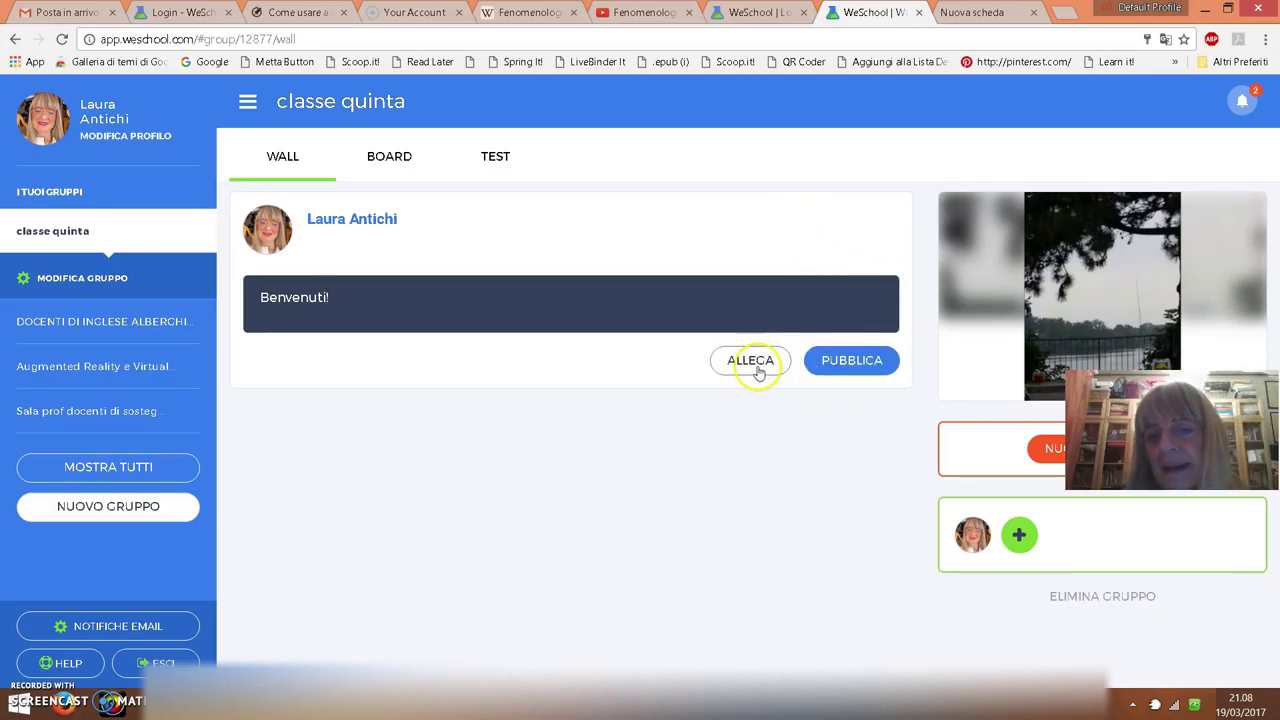
left_click(841, 368)
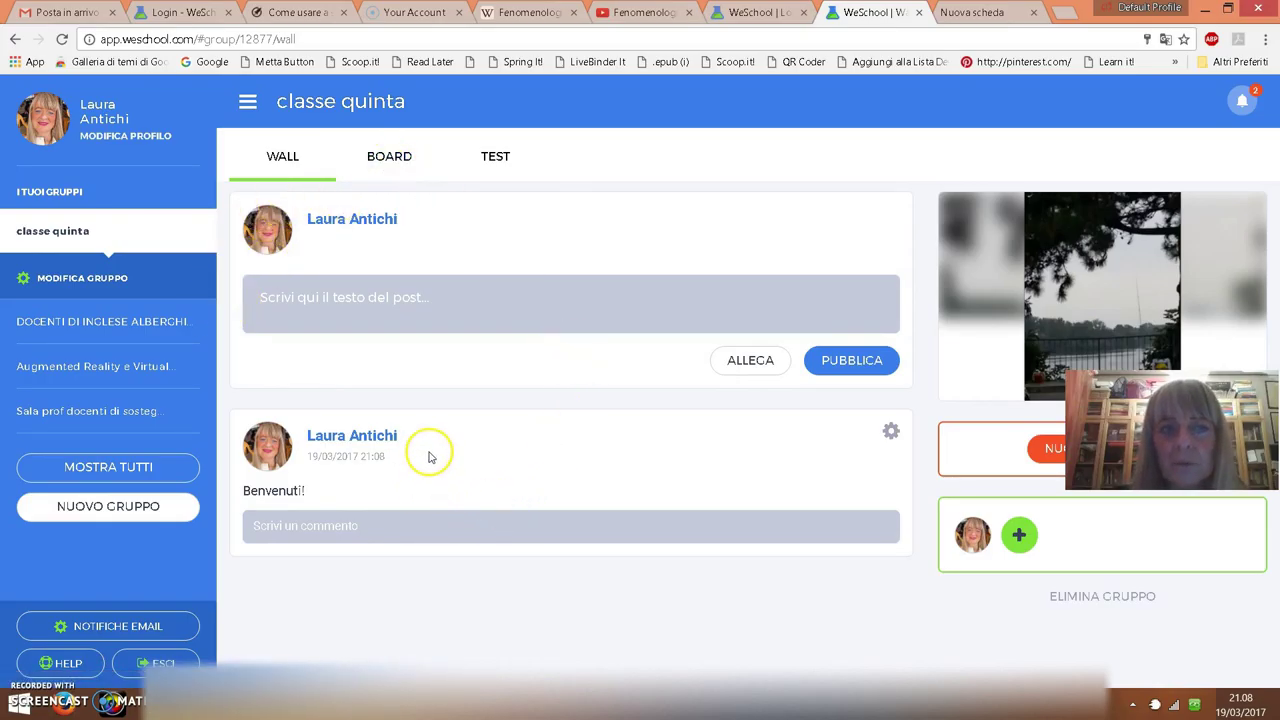
- Create a new board titled "fenomenologia" in the classe quinta group and save it
left_click(389, 162)
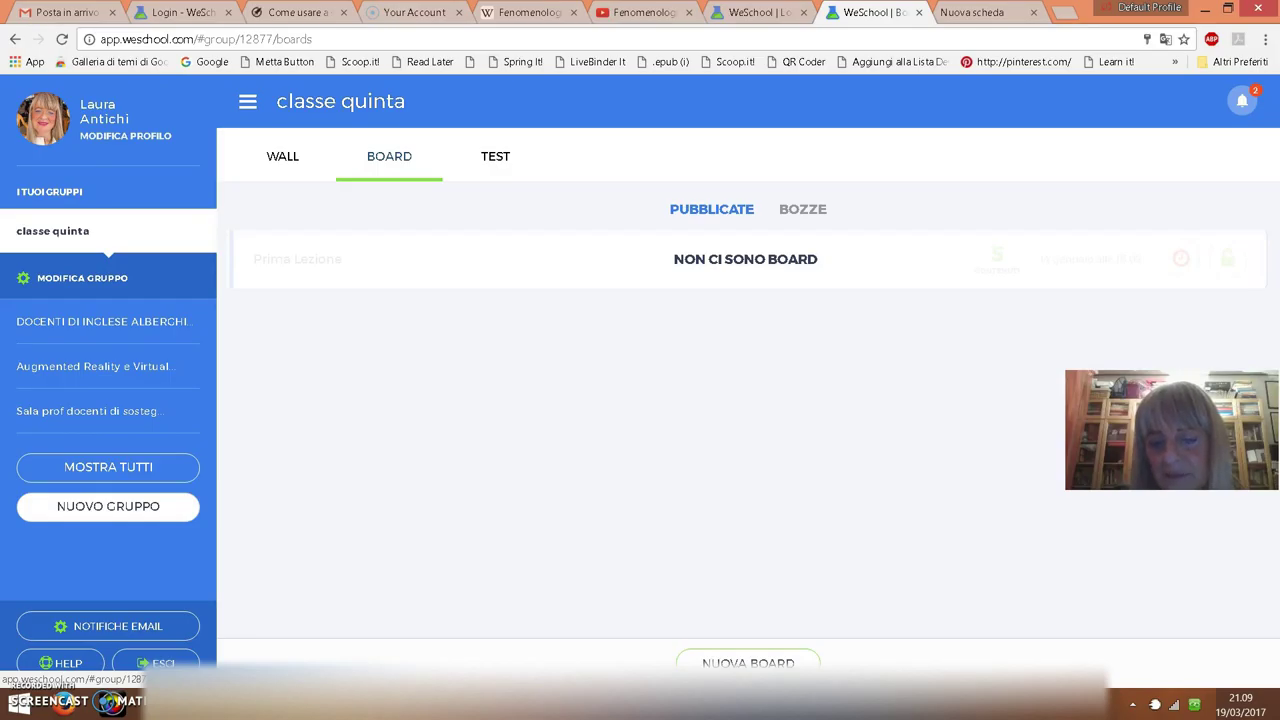
left_click(738, 663)
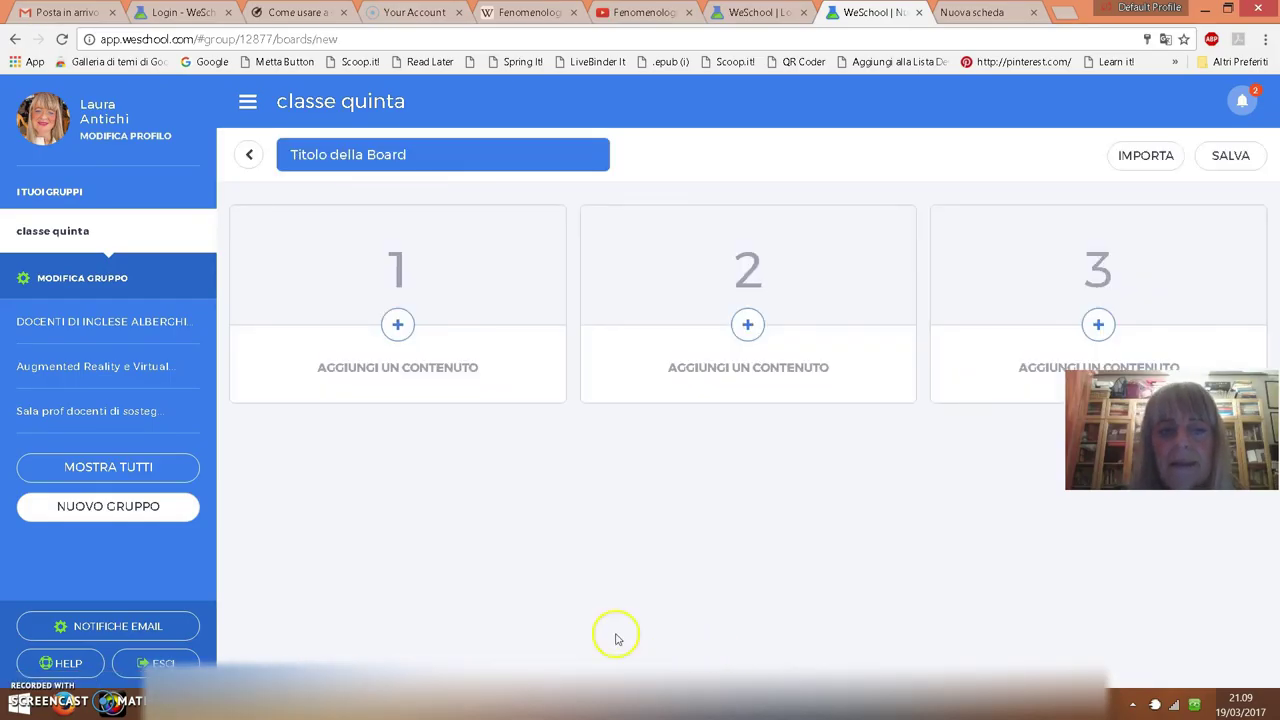
left_click(420, 156)
left_click_drag(420, 156, 259, 165)
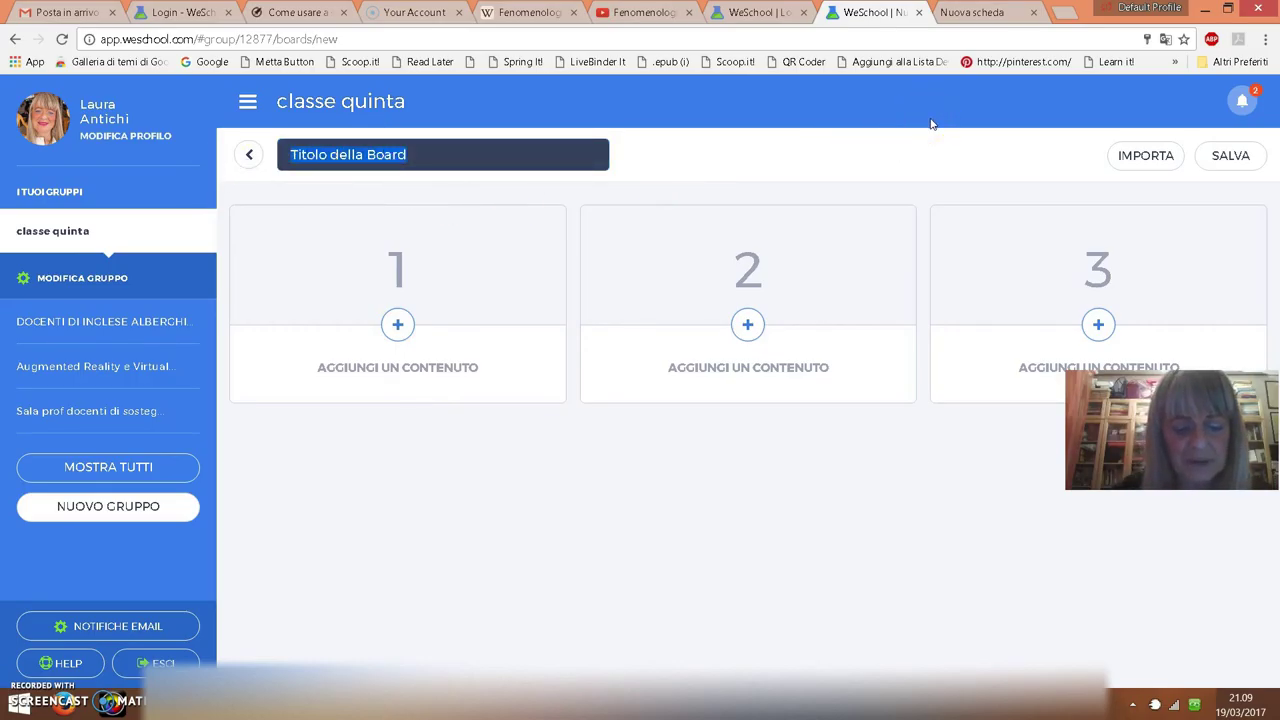
type("fenomenologia")
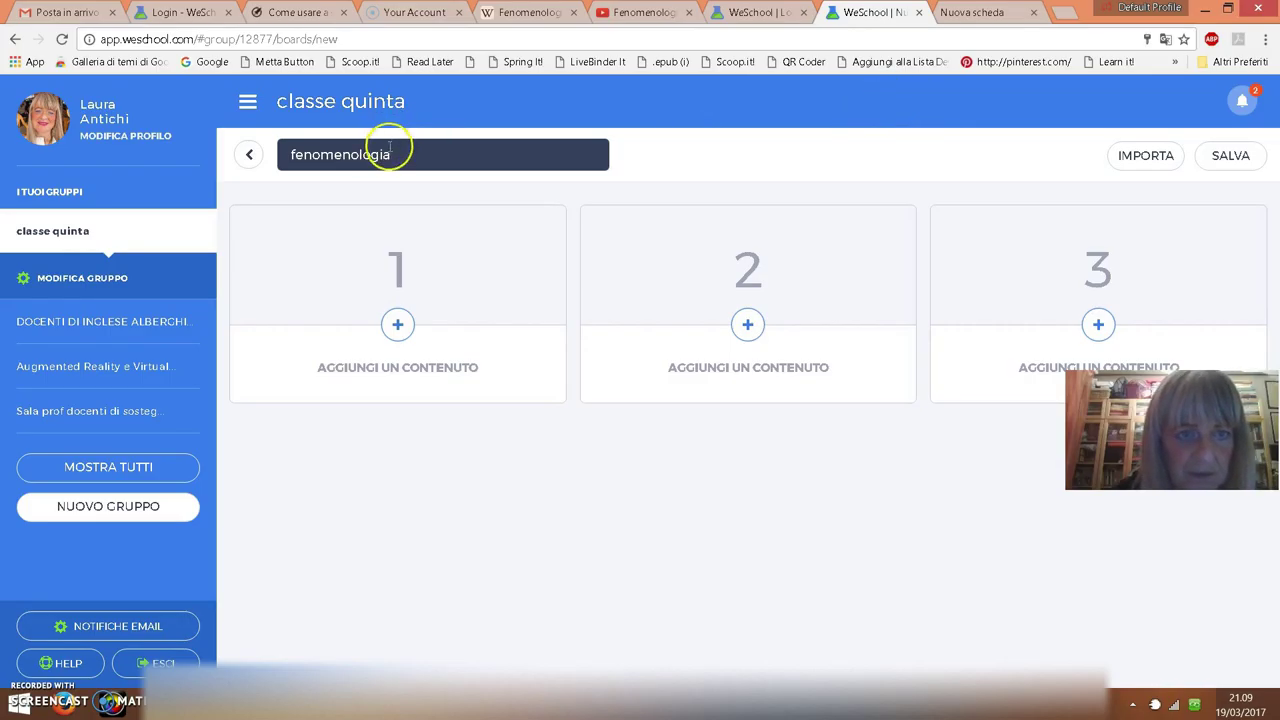
left_click(434, 163)
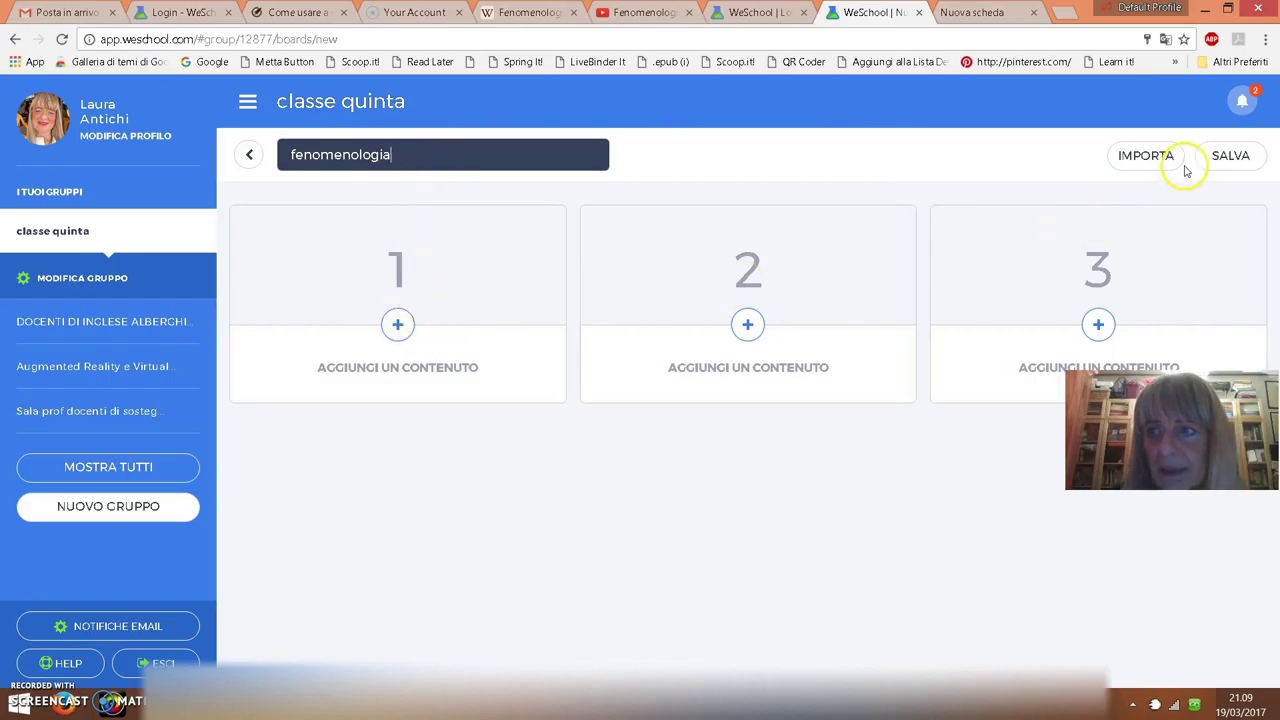
left_click(1221, 162)
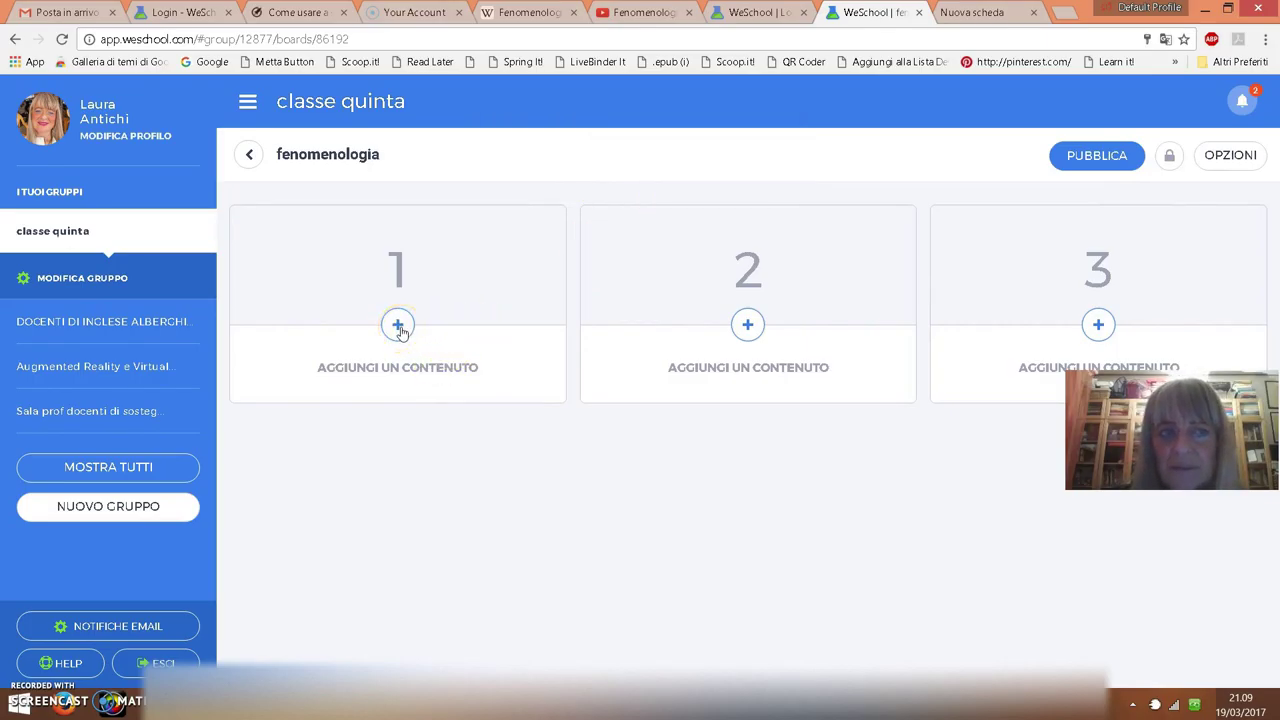
left_click(398, 326)
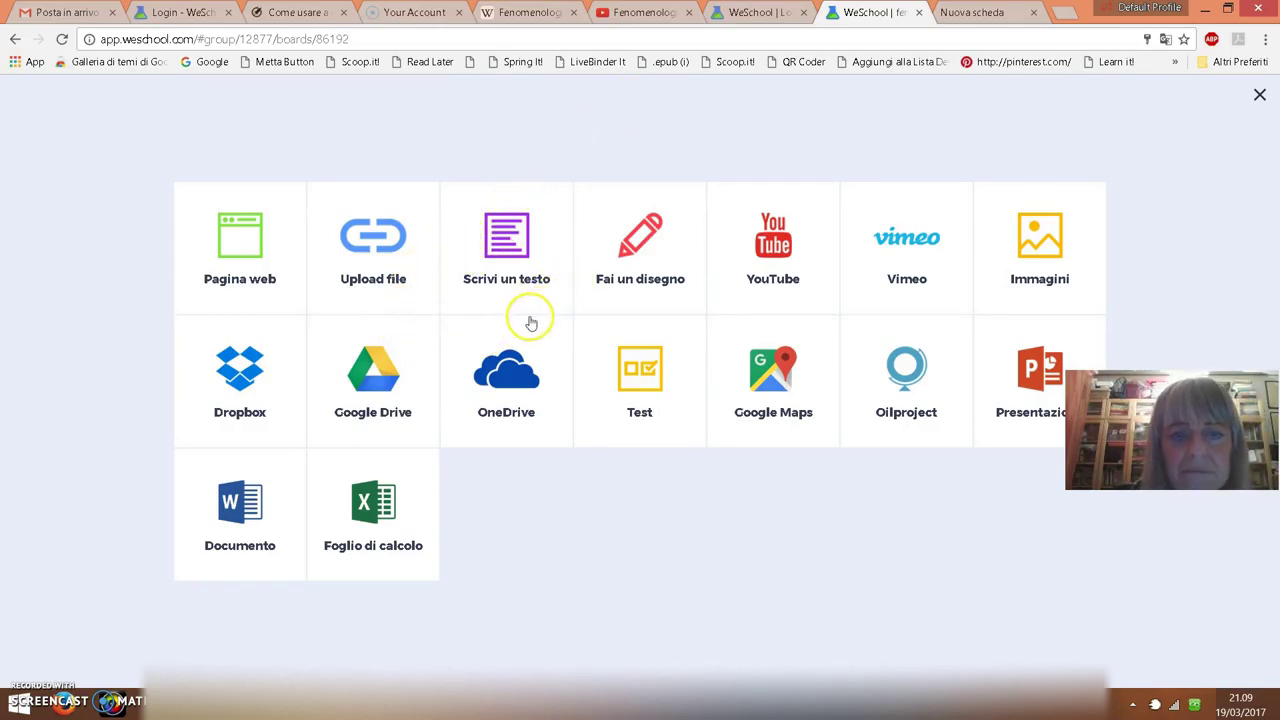
left_click(238, 255)
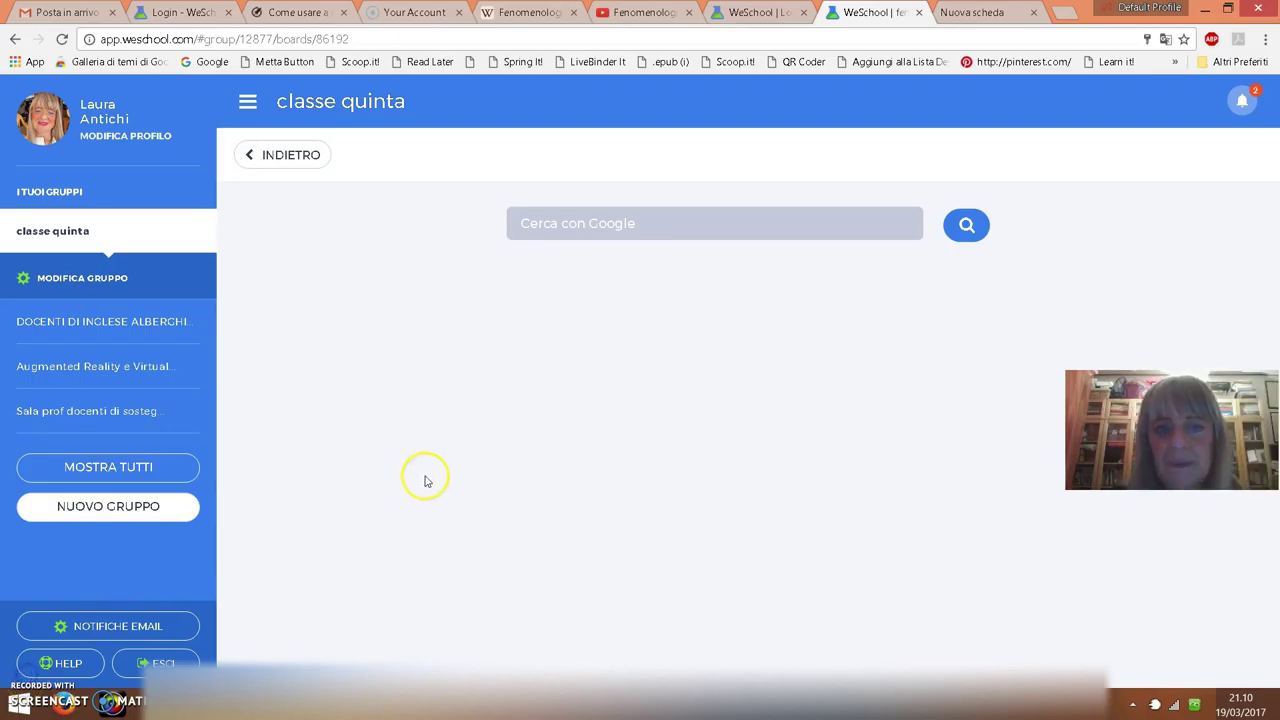
left_click(553, 231)
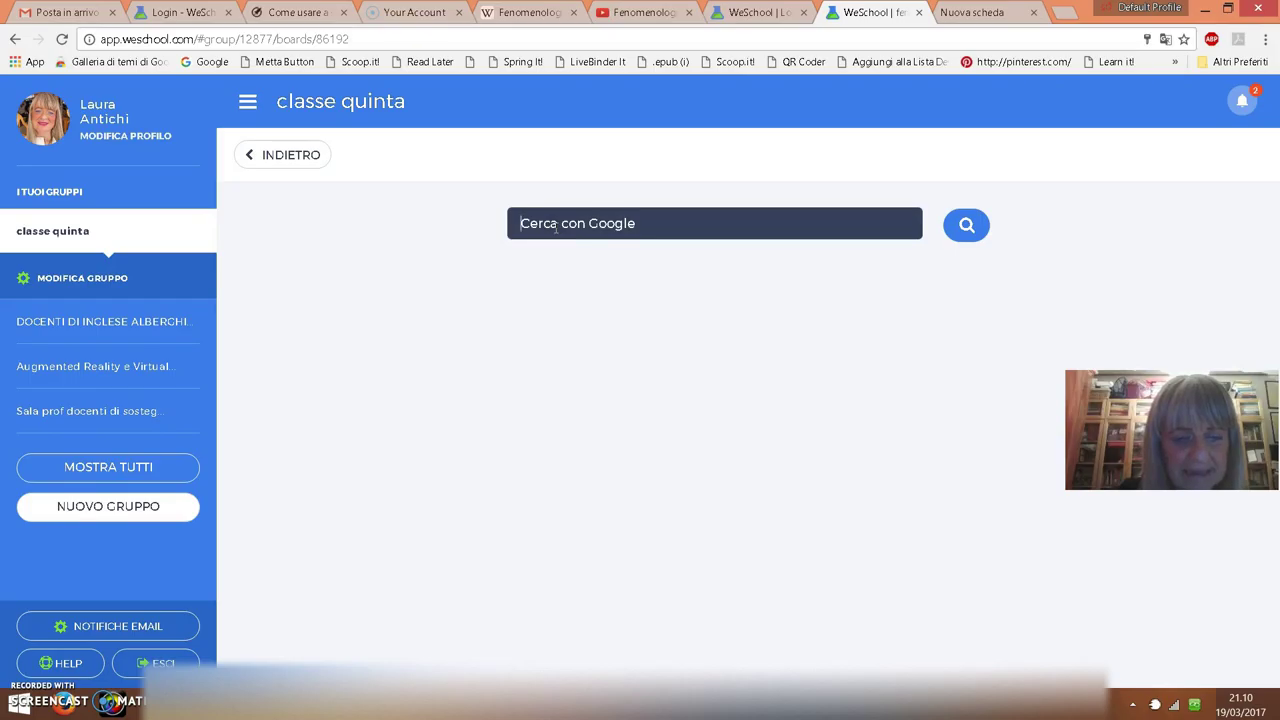
type("https://it.wikipedia.org/wiki/Fenomenologia")
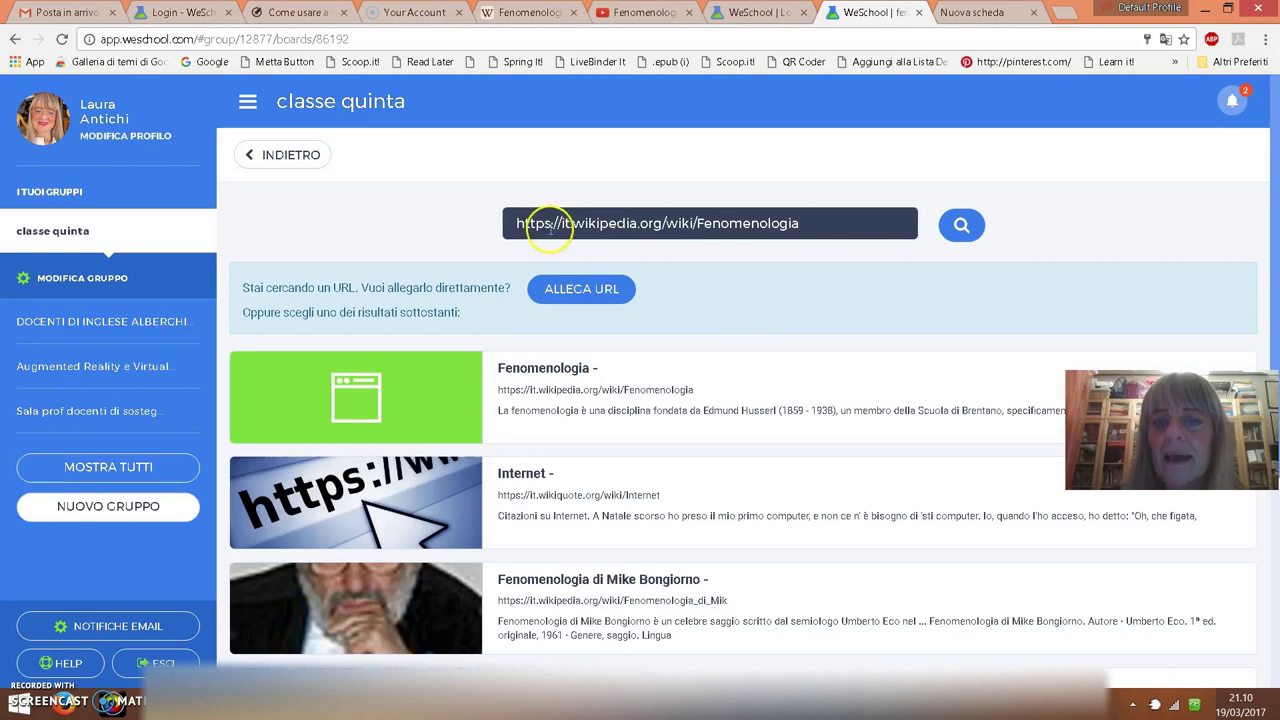
left_click(577, 293)
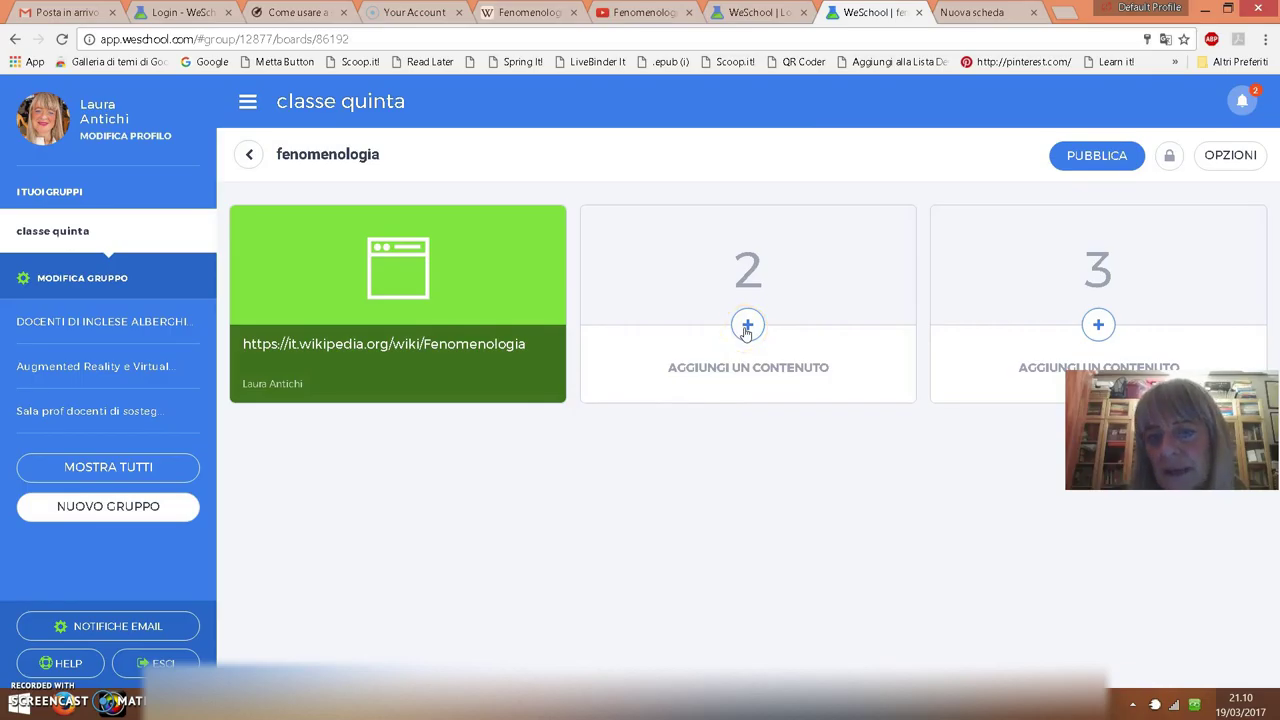
left_click(745, 328)
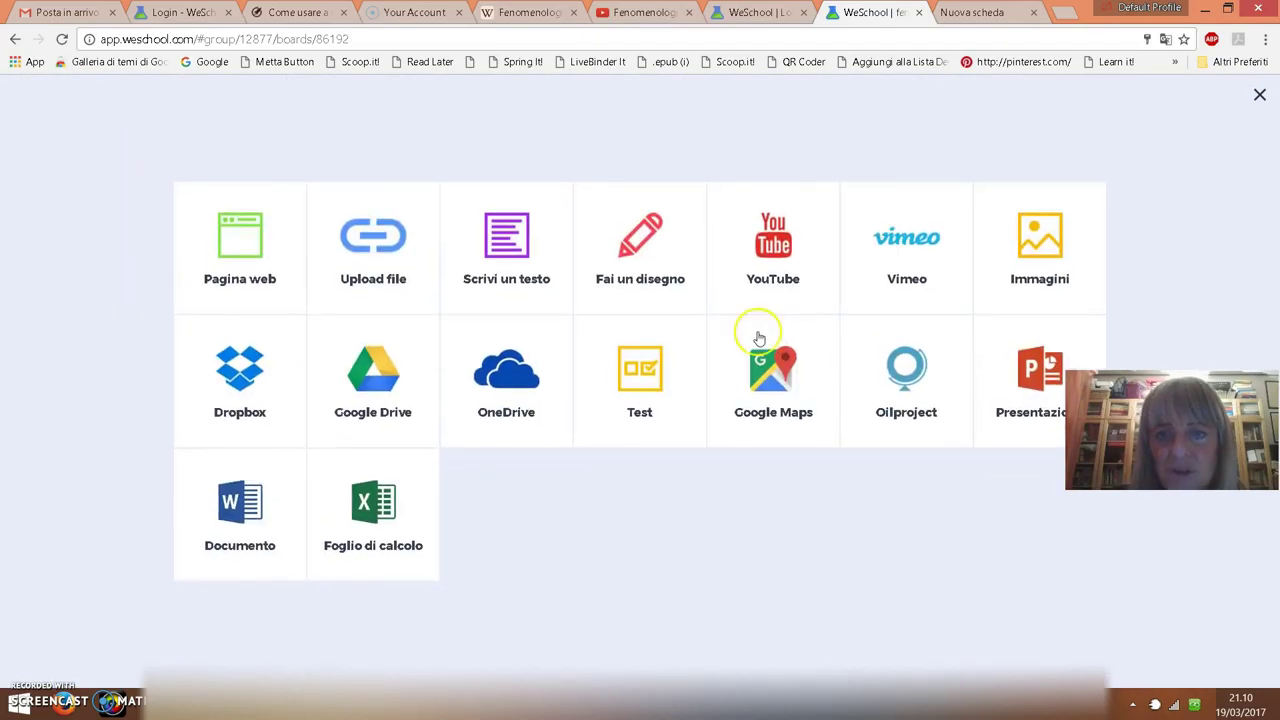
left_click(785, 268)
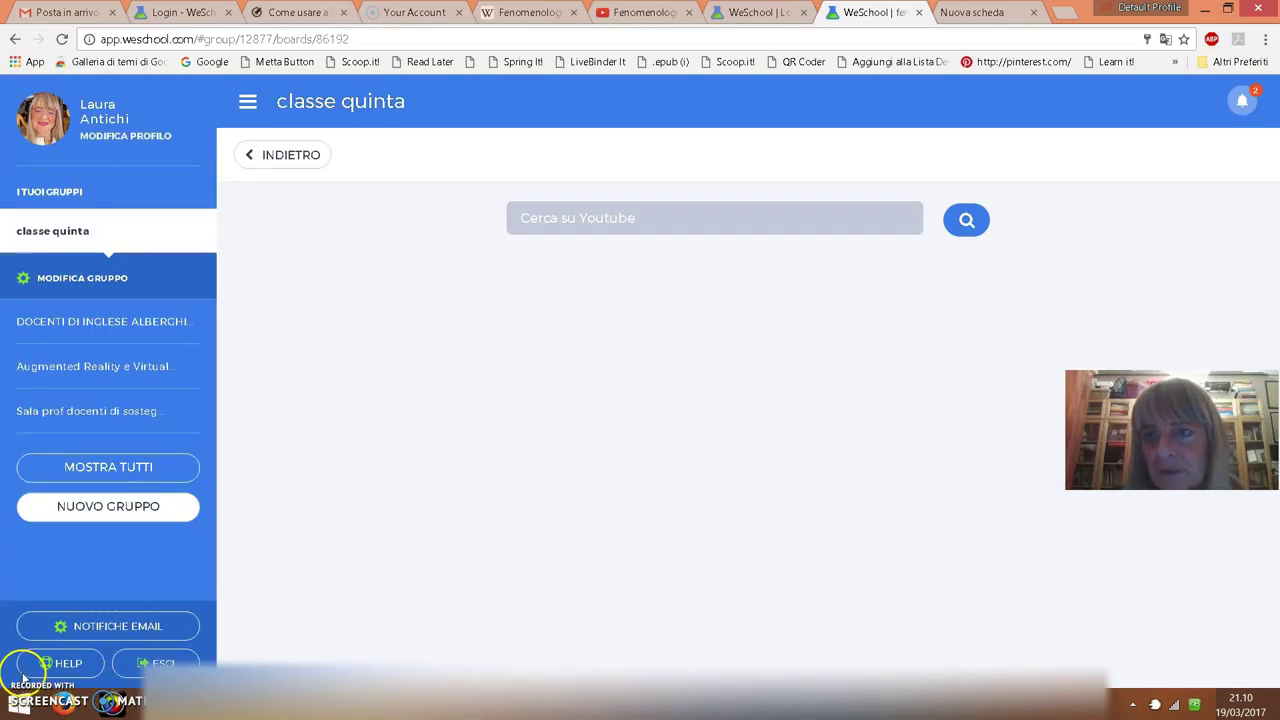
left_click(545, 222)
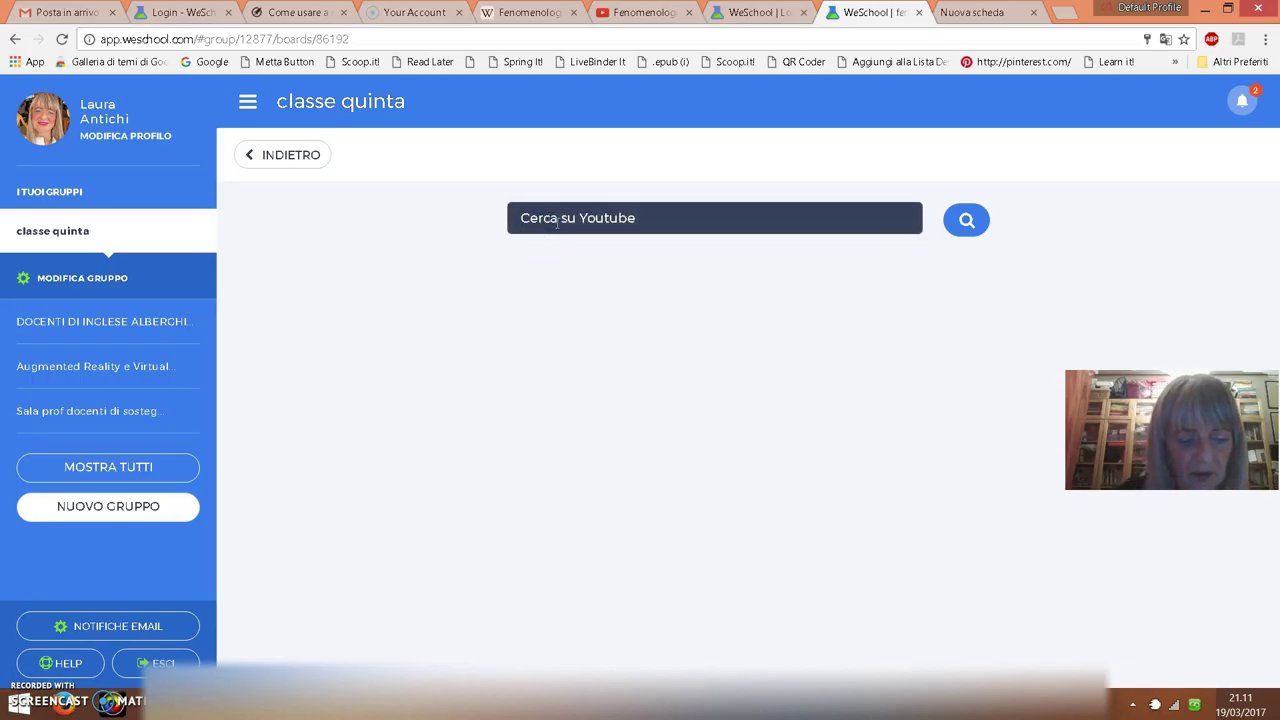
type("https://www.youtube.com/watch?v=bLFgDd4DnW8")
left_click(550, 225)
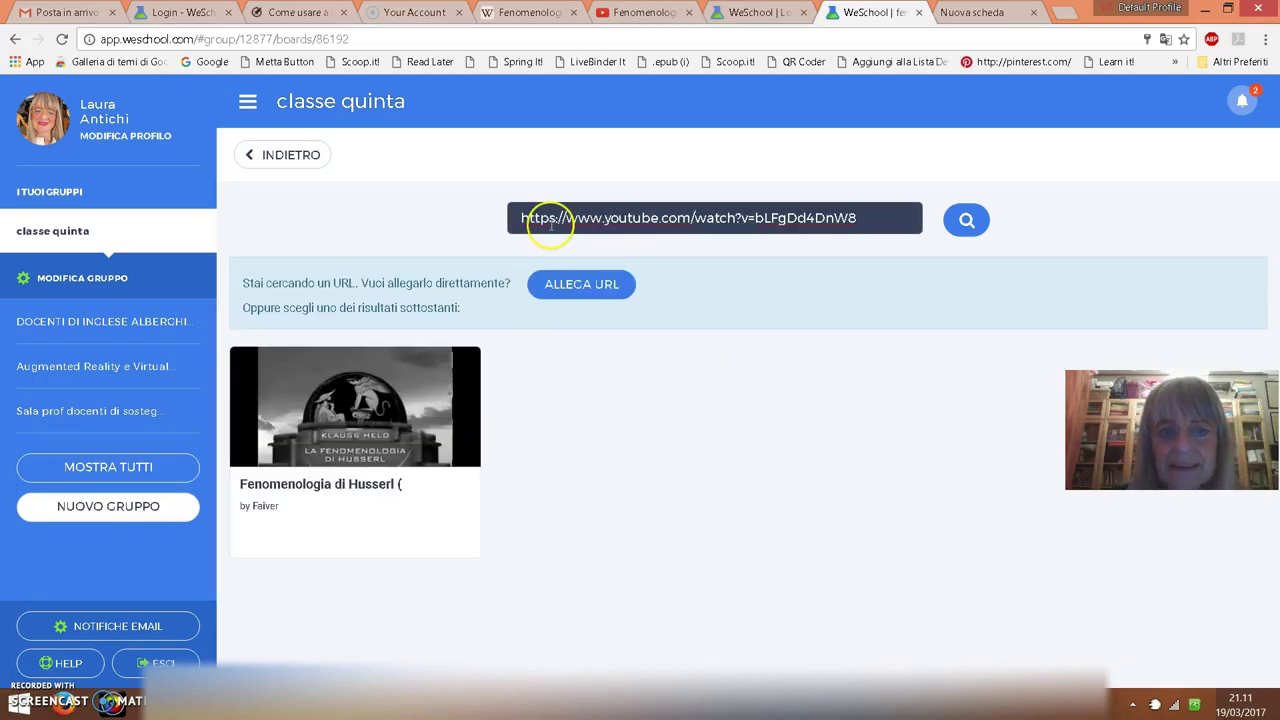
left_click(555, 292)
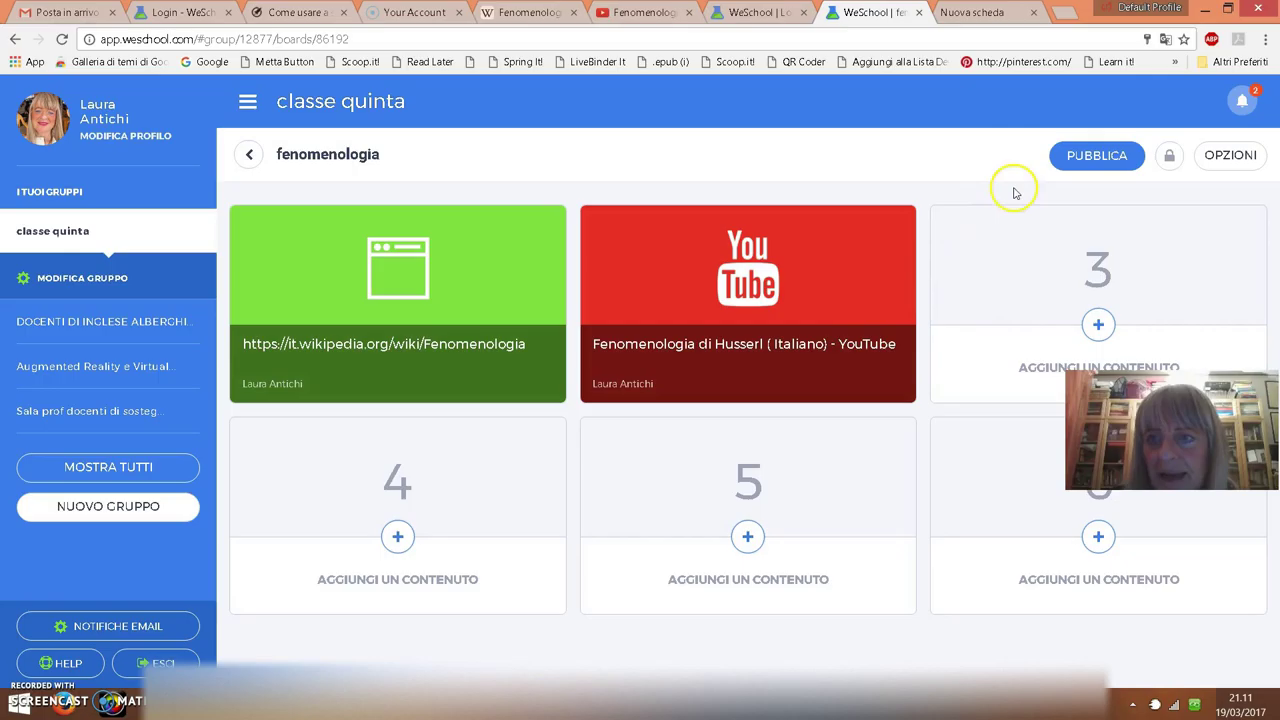
left_click(1076, 158)
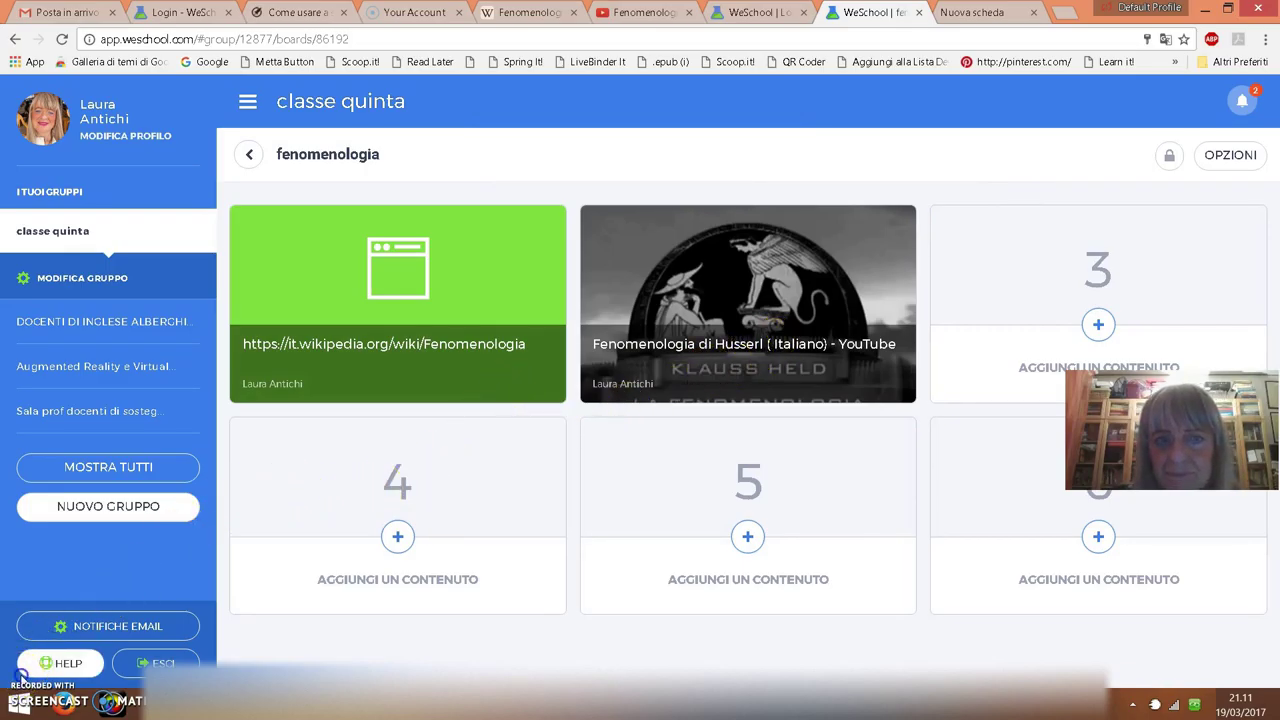
- Create a new exercise titled "Husserl" among the tests of the classe quinta group
left_click(249, 154)
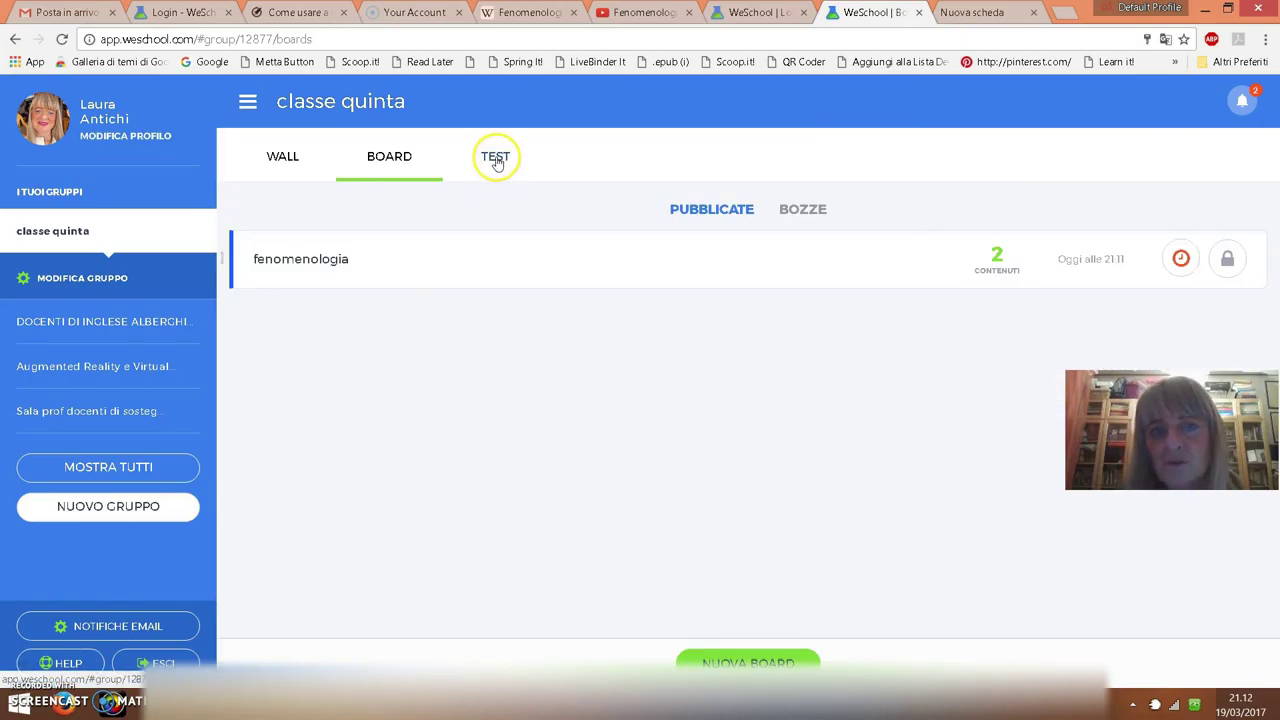
left_click(497, 163)
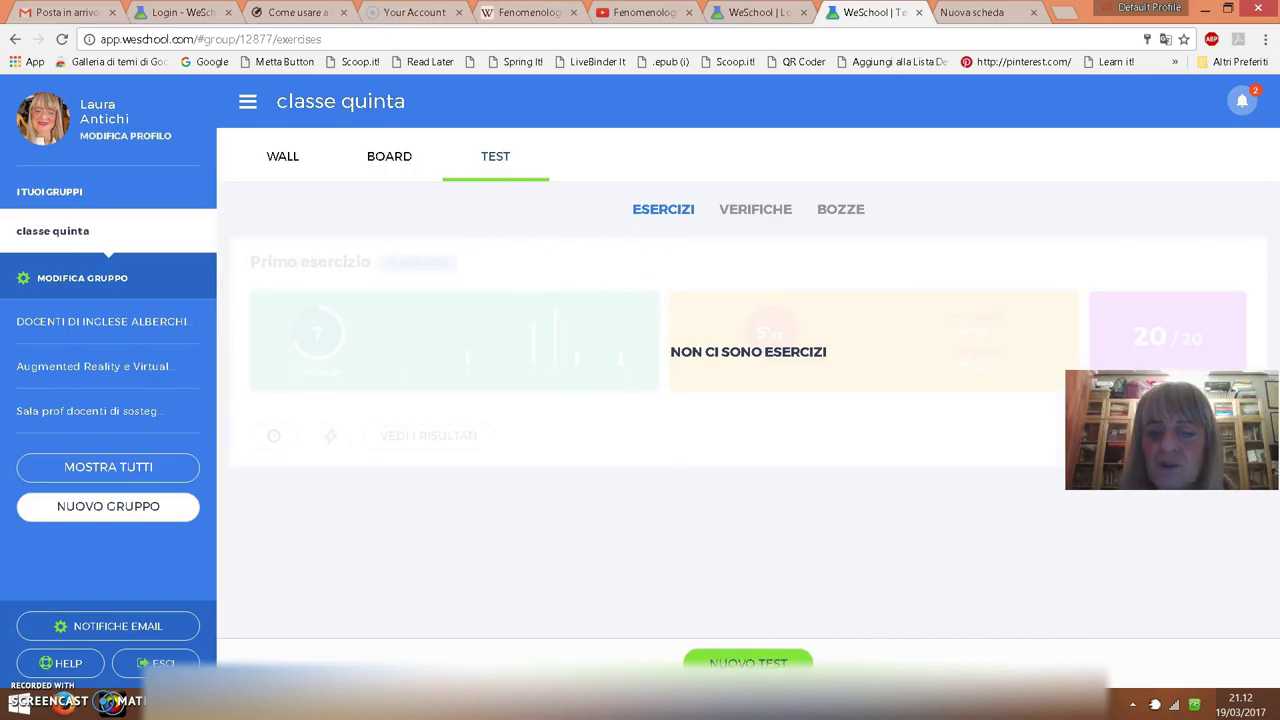
left_click(752, 661)
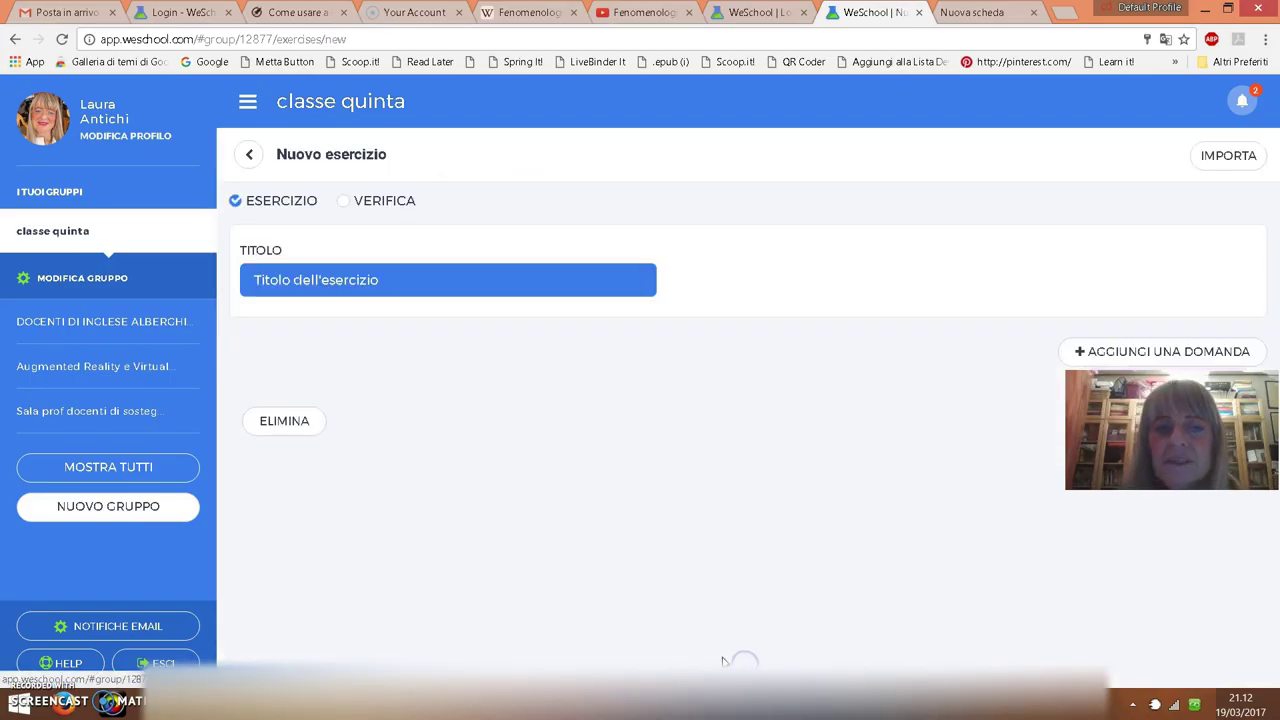
left_click(338, 288)
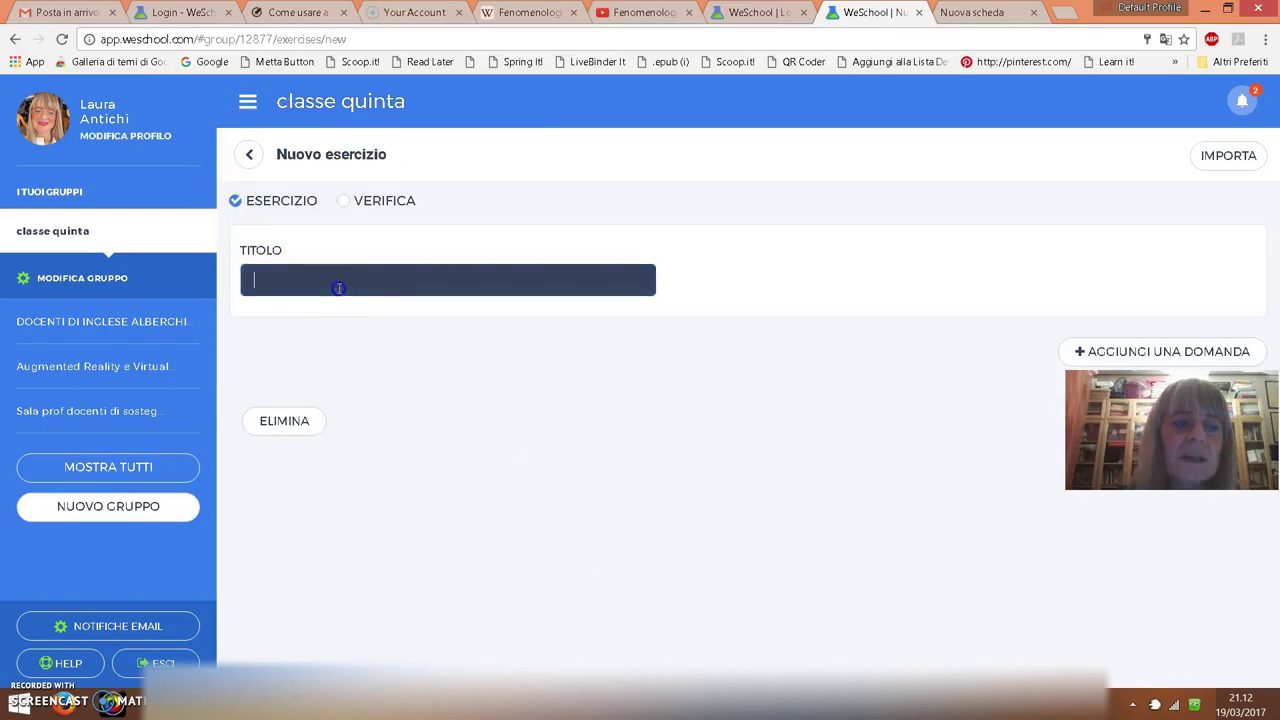
left_click(342, 265)
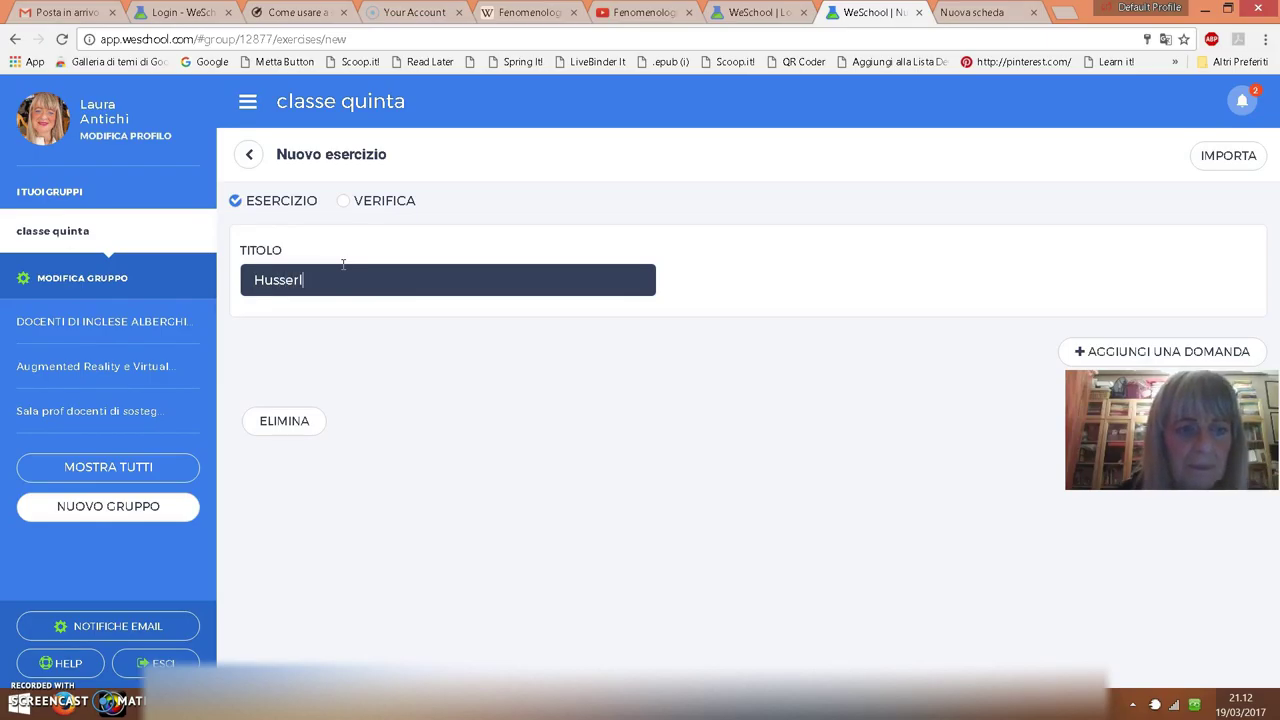
- Add a multiple-choice question to the Husserl exercise with the text "L'analisi di huss degli atti della cosciaenza mette in luce:erl"
left_click(1122, 352)
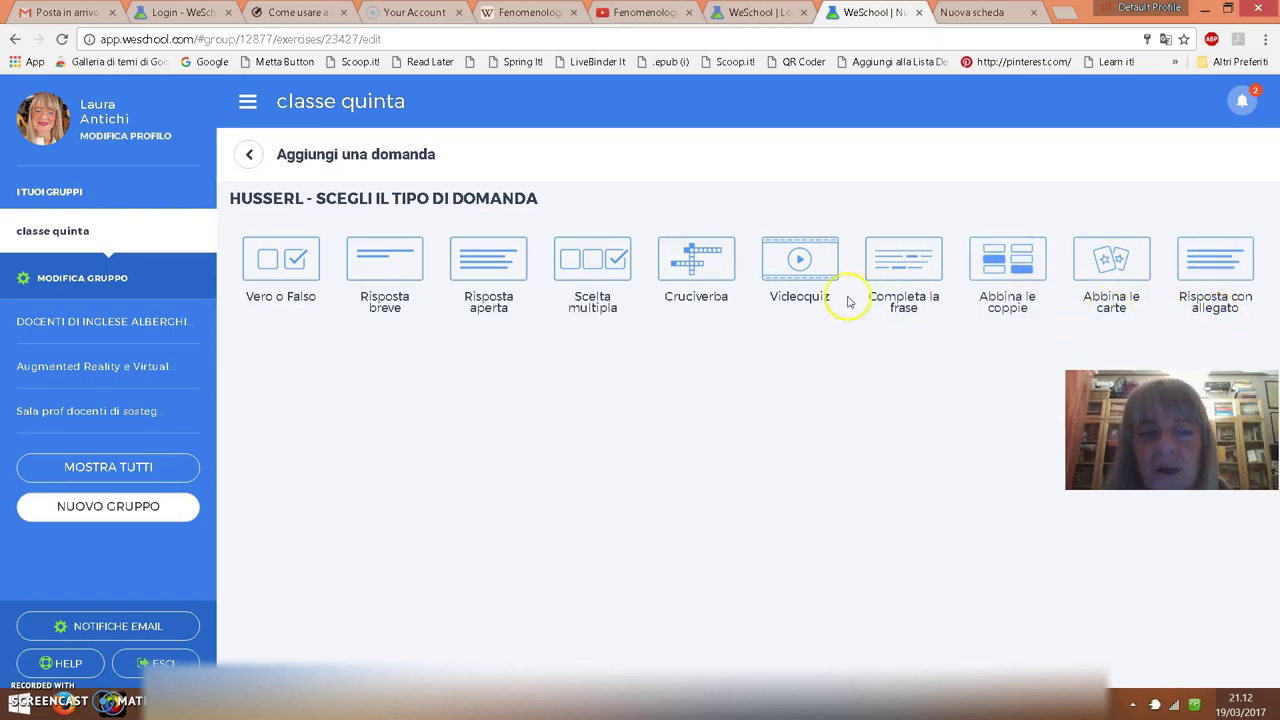
left_click(587, 276)
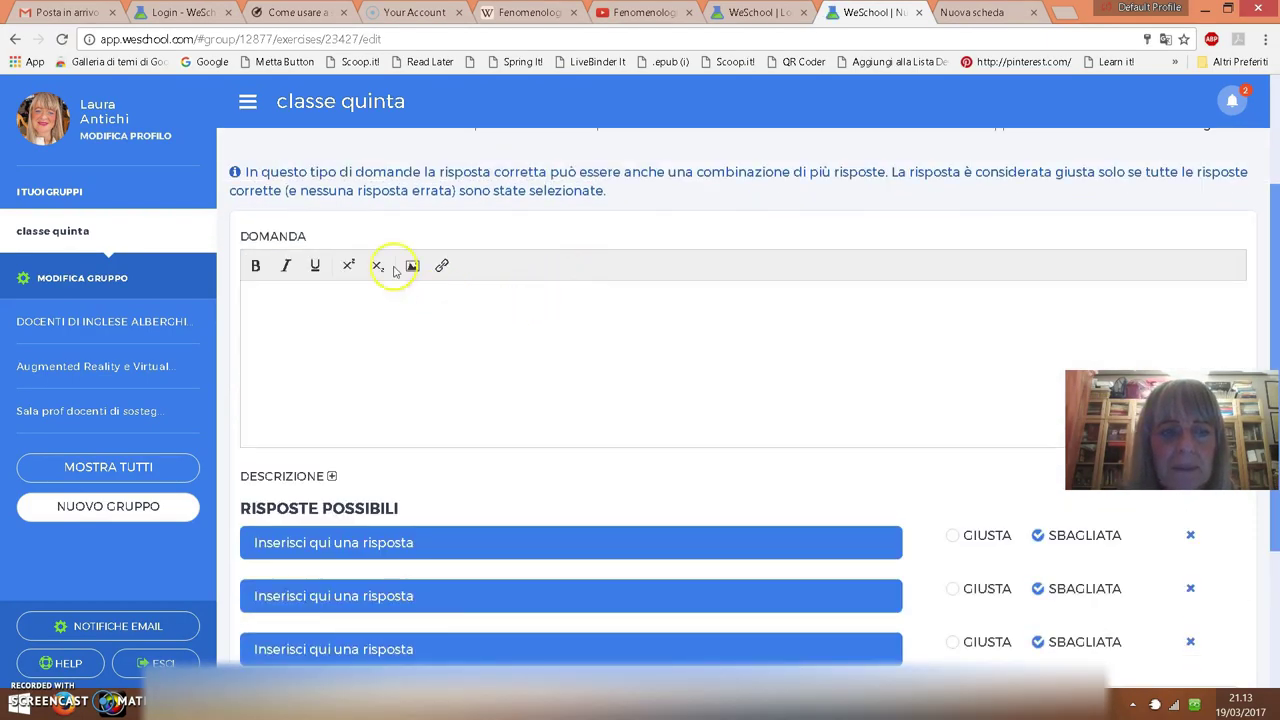
scroll(449, 329, "up", 2)
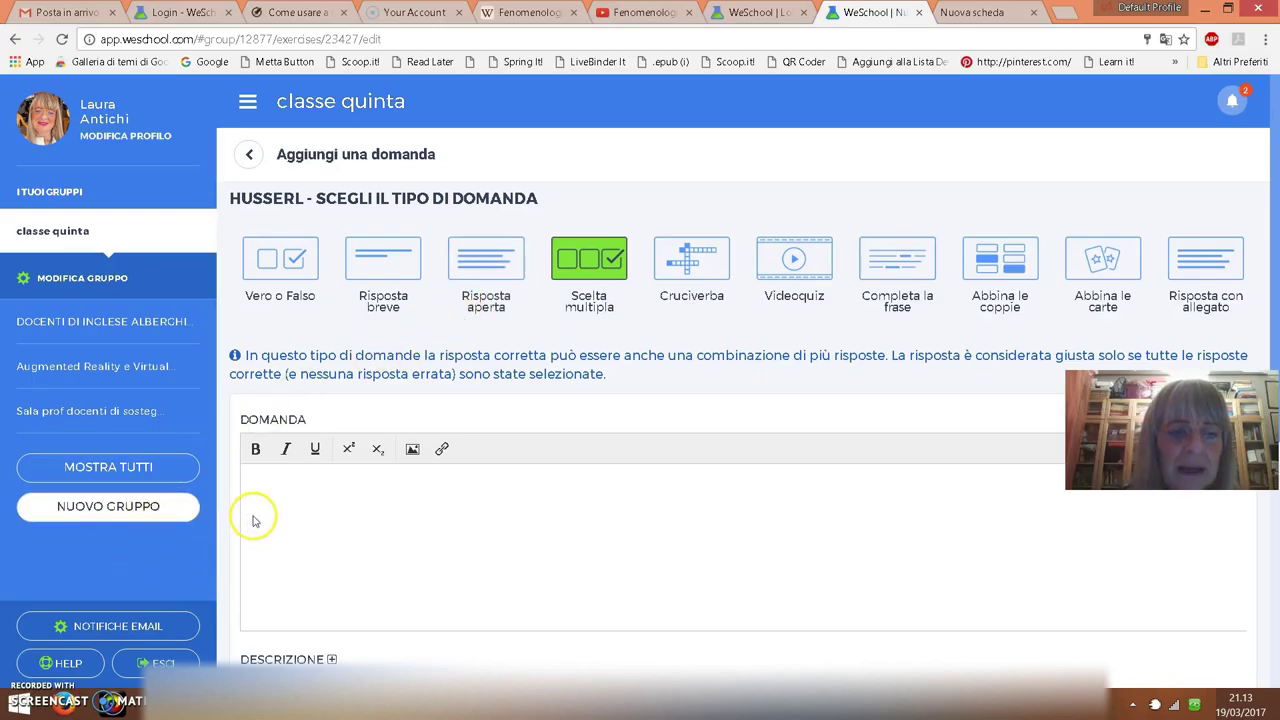
left_click(258, 474)
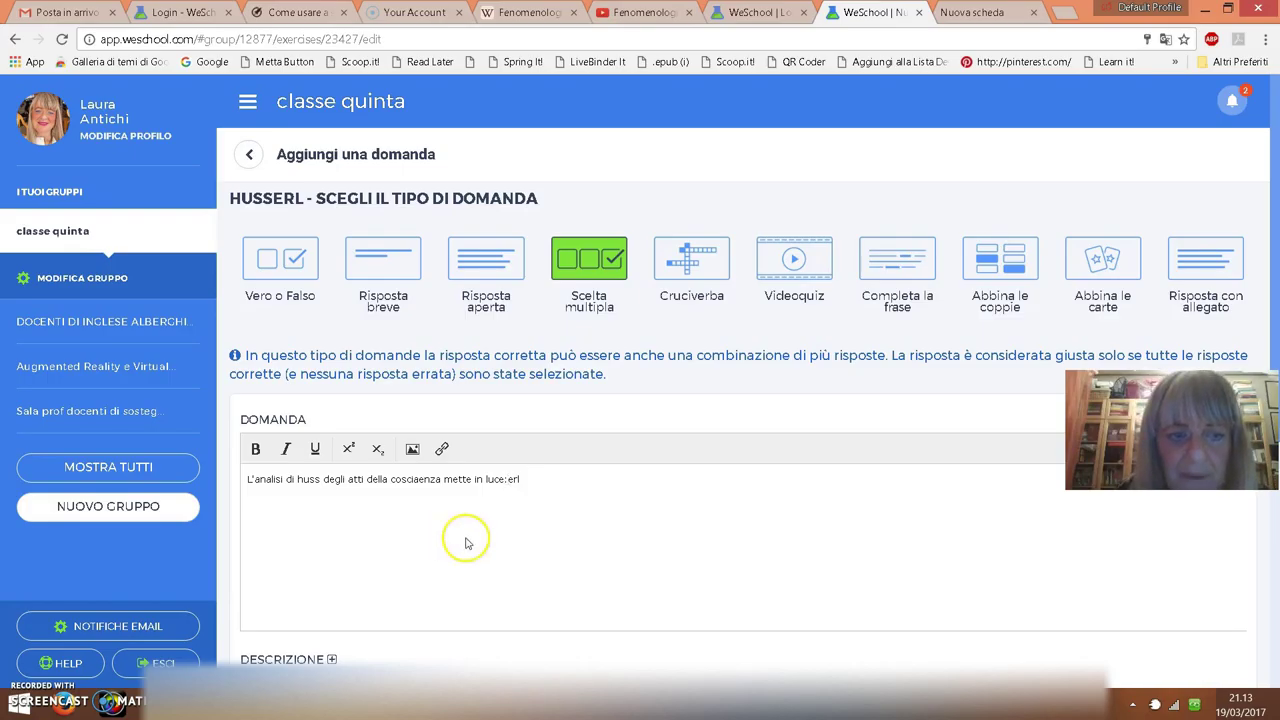
scroll(338, 527, "down", 3)
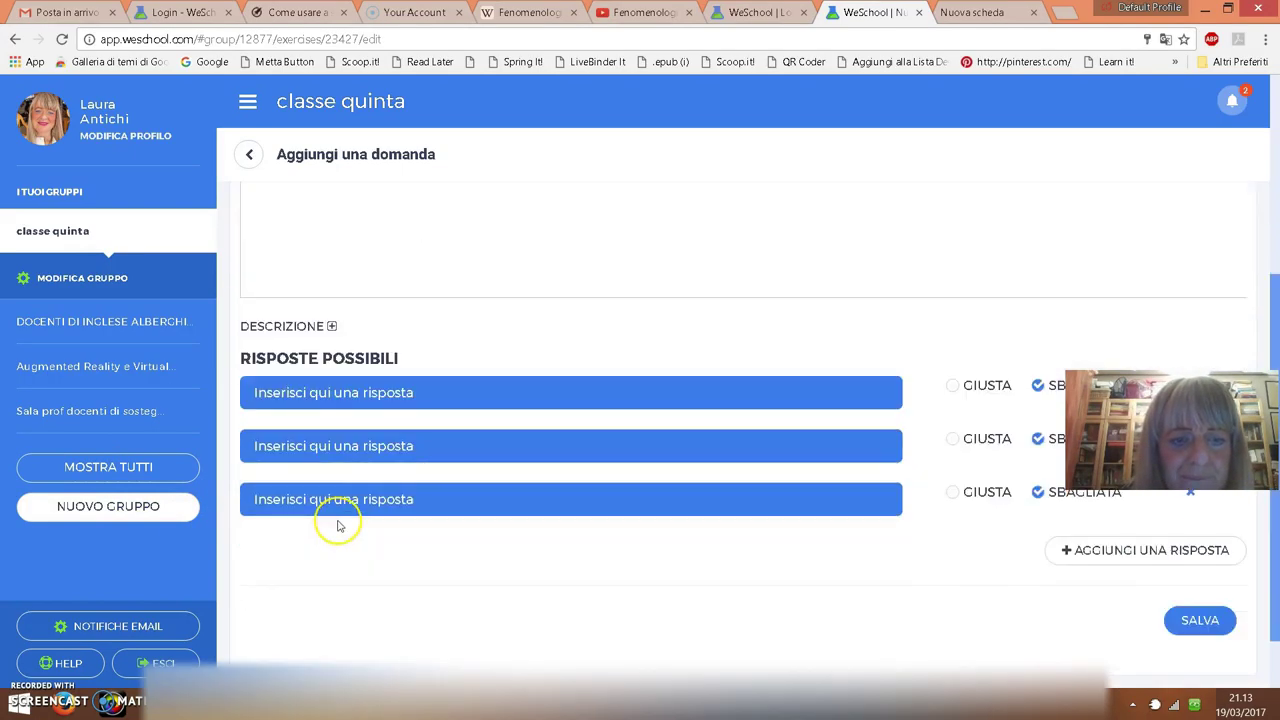
scroll(345, 393, "up", 3)
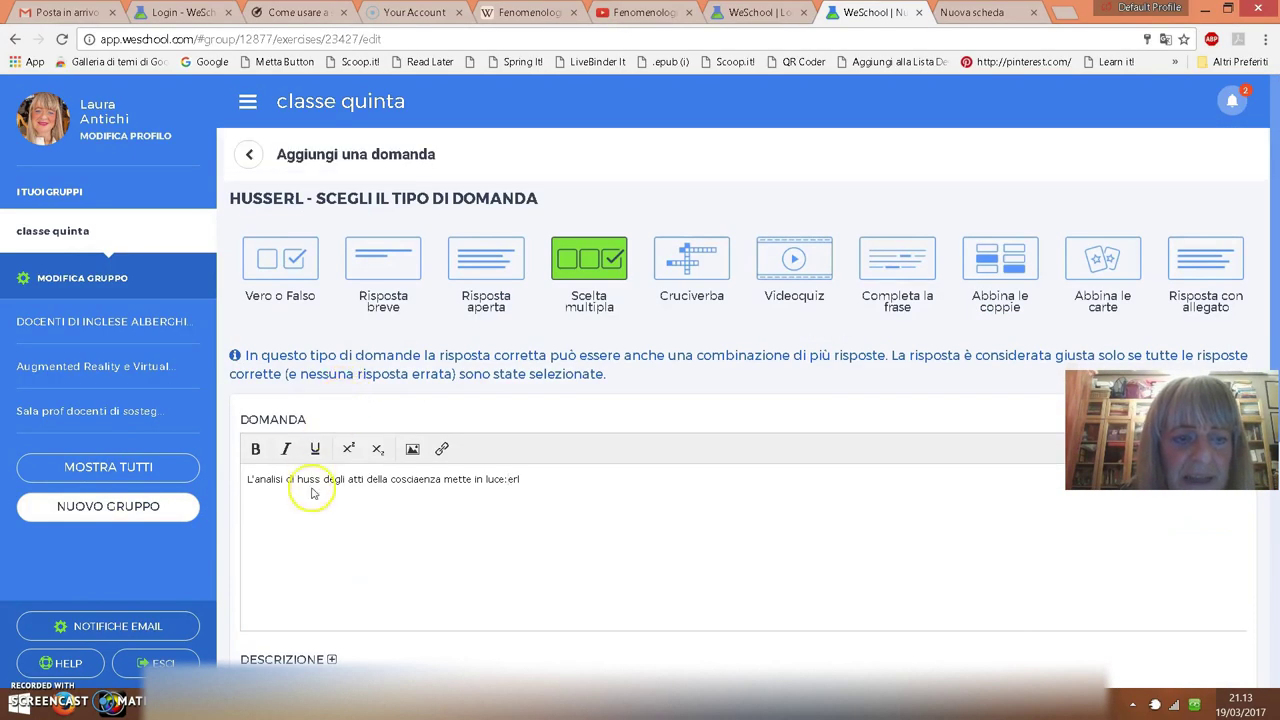
- Enter "Intenzionalità" as the first possible answer and mark it as correct
scroll(296, 534, "down", 4)
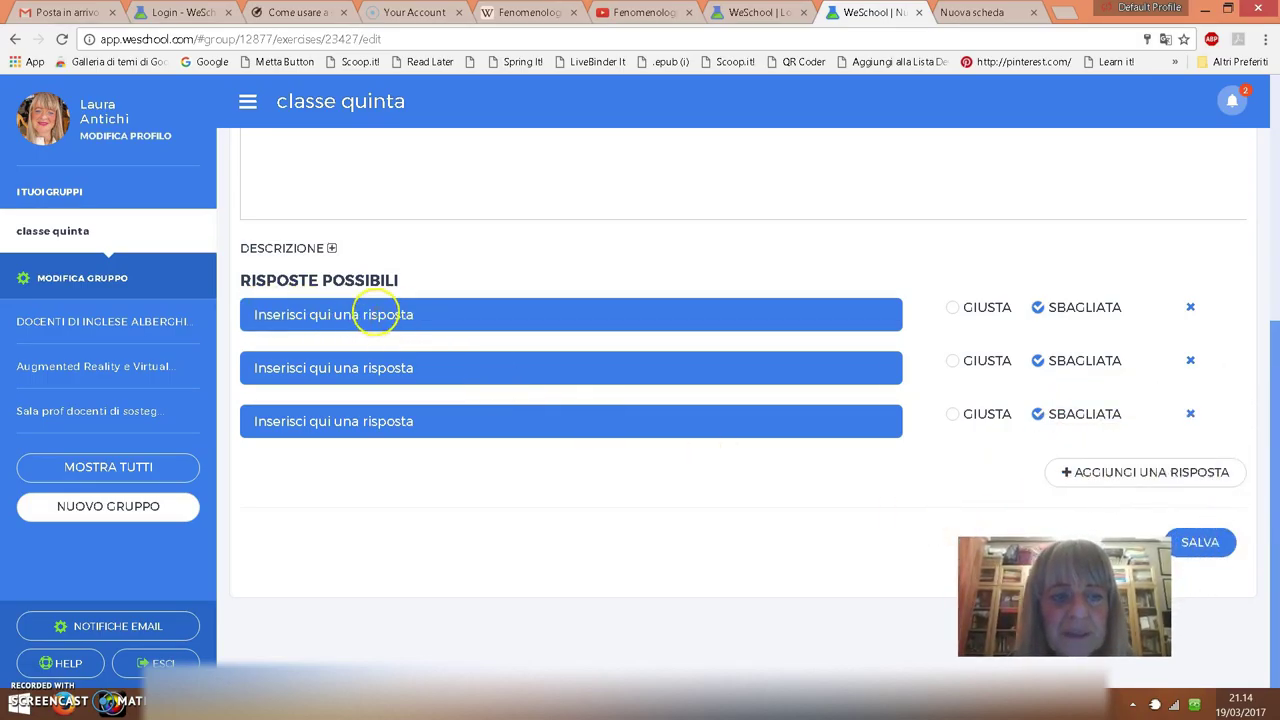
left_click(305, 316)
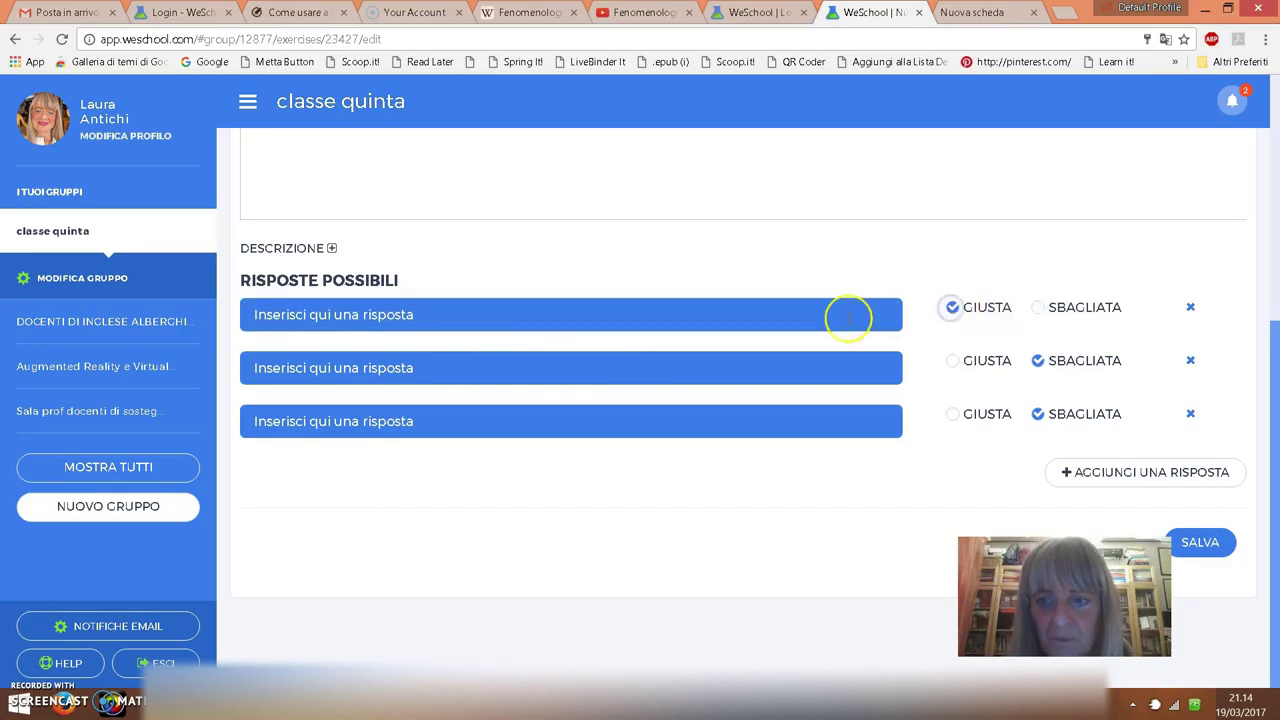
left_click(416, 312)
left_click(290, 313)
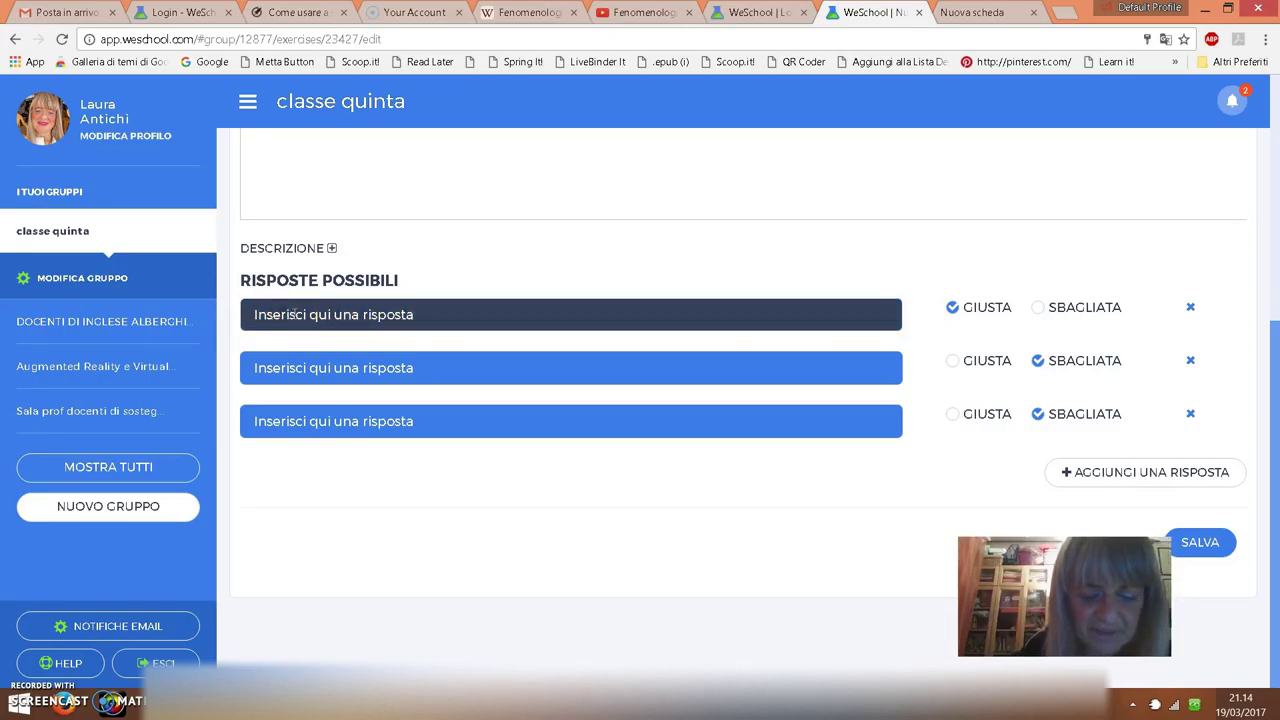
type("Intenzionalità")
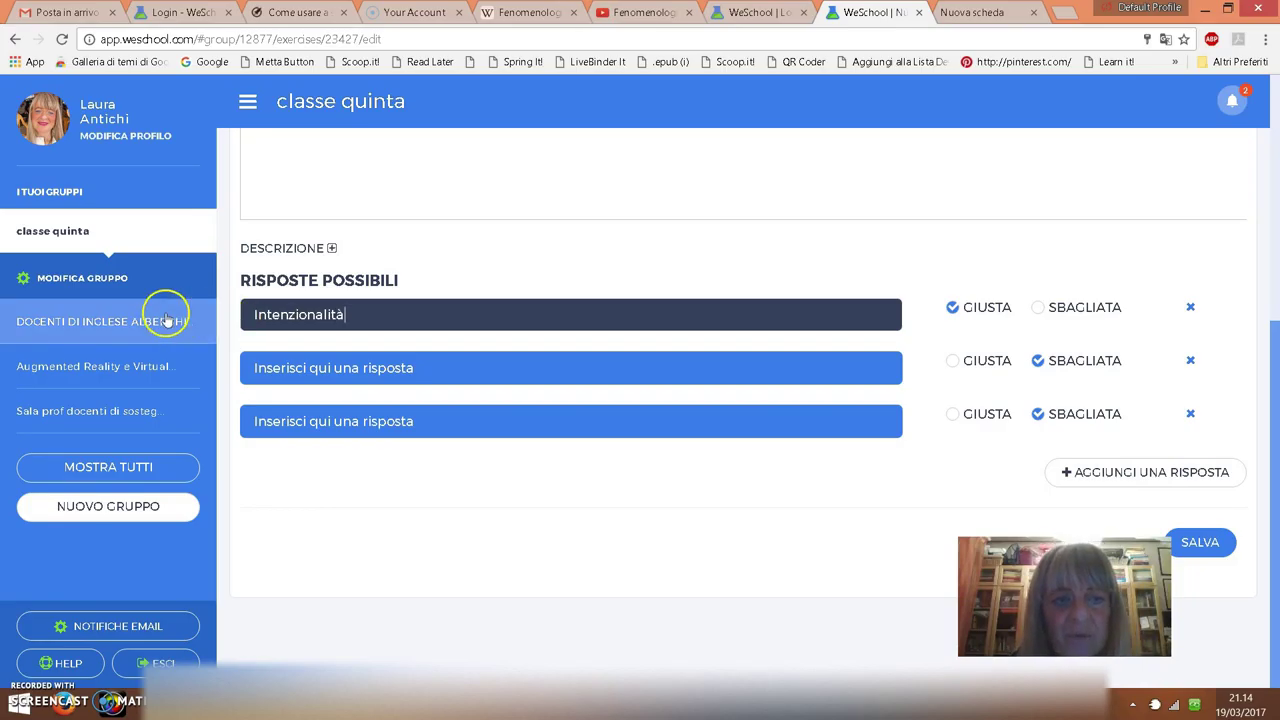
- Enter "interiorità" as the second possible answer and "autoreferenzialità" as the third
left_click(362, 368)
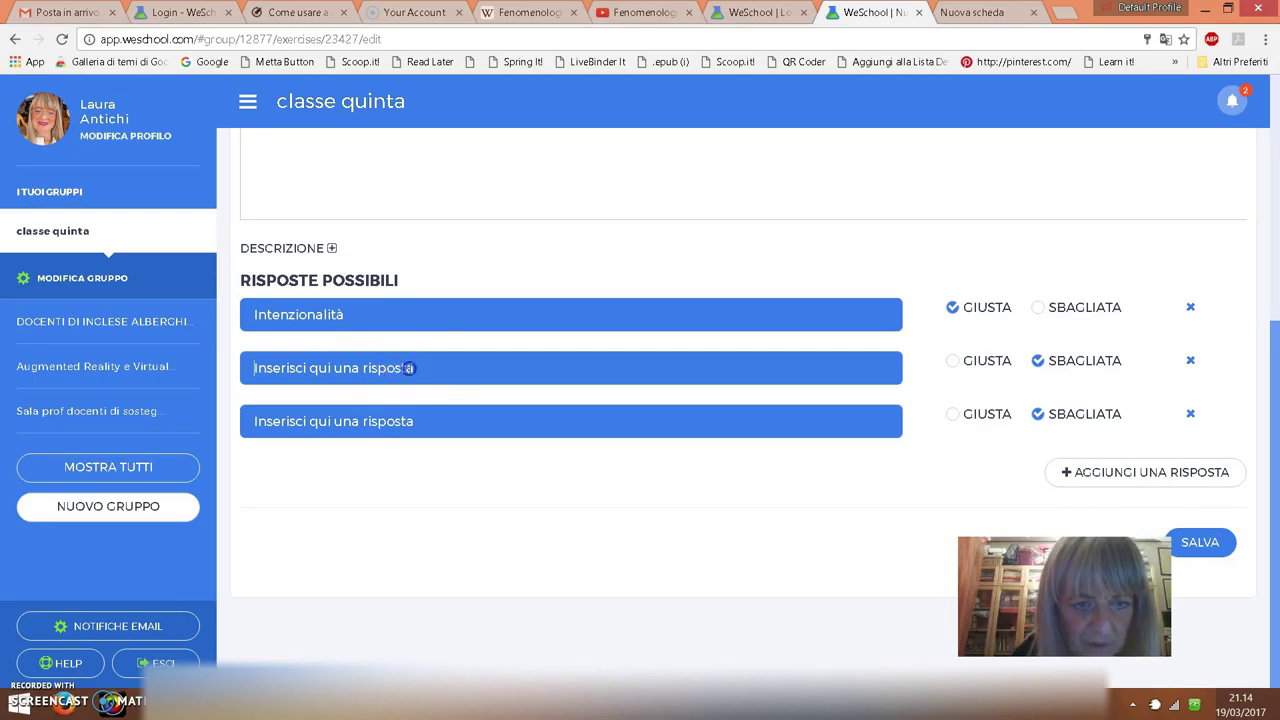
left_click(406, 366)
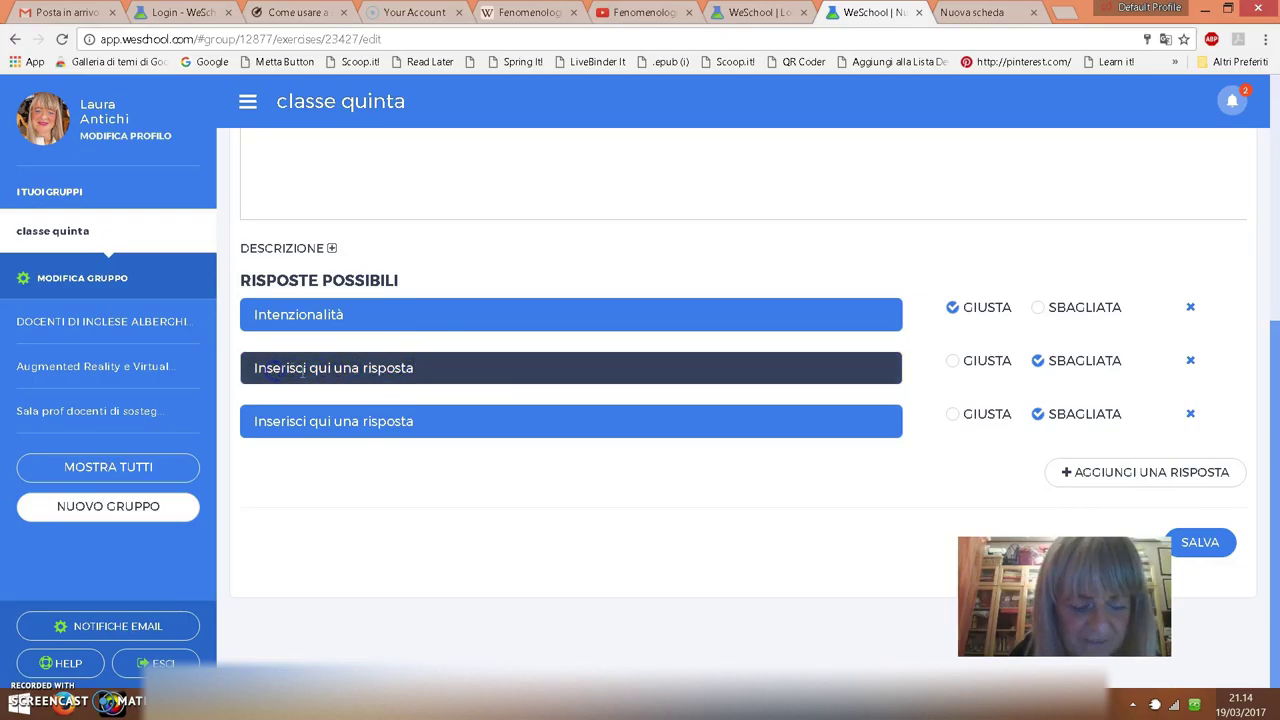
type("interiorità")
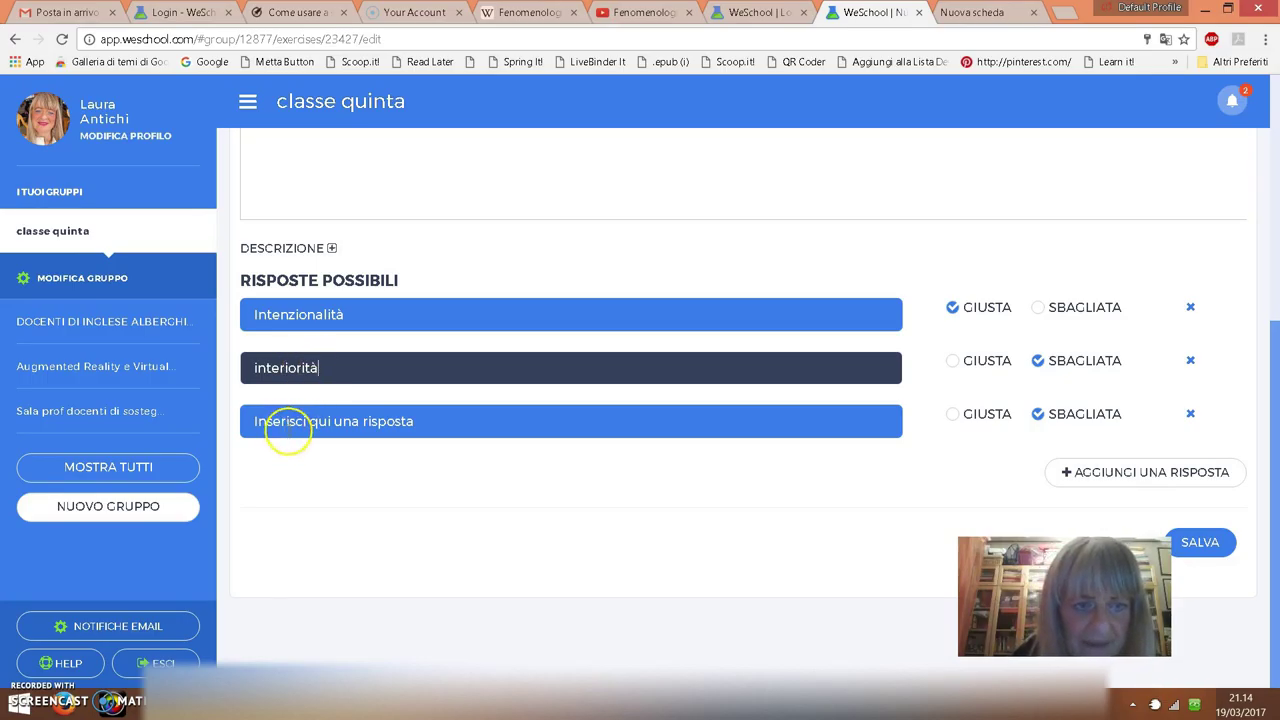
left_click(305, 424)
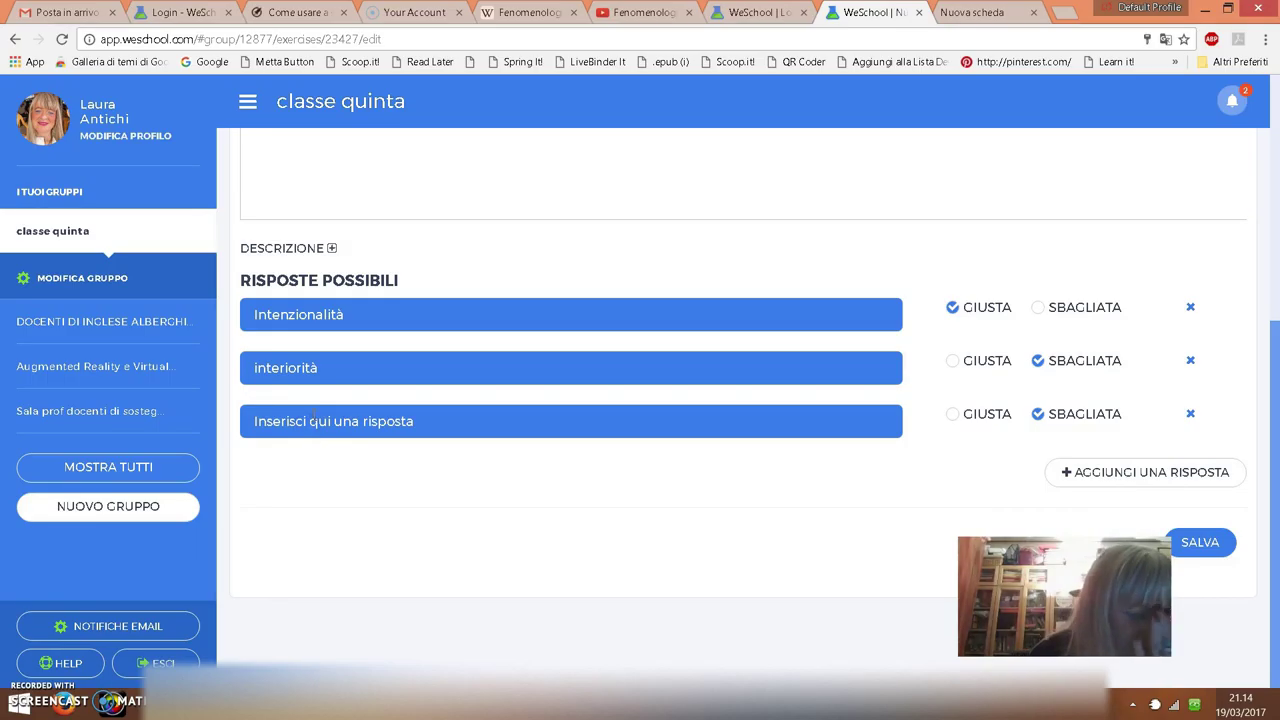
left_click(269, 403)
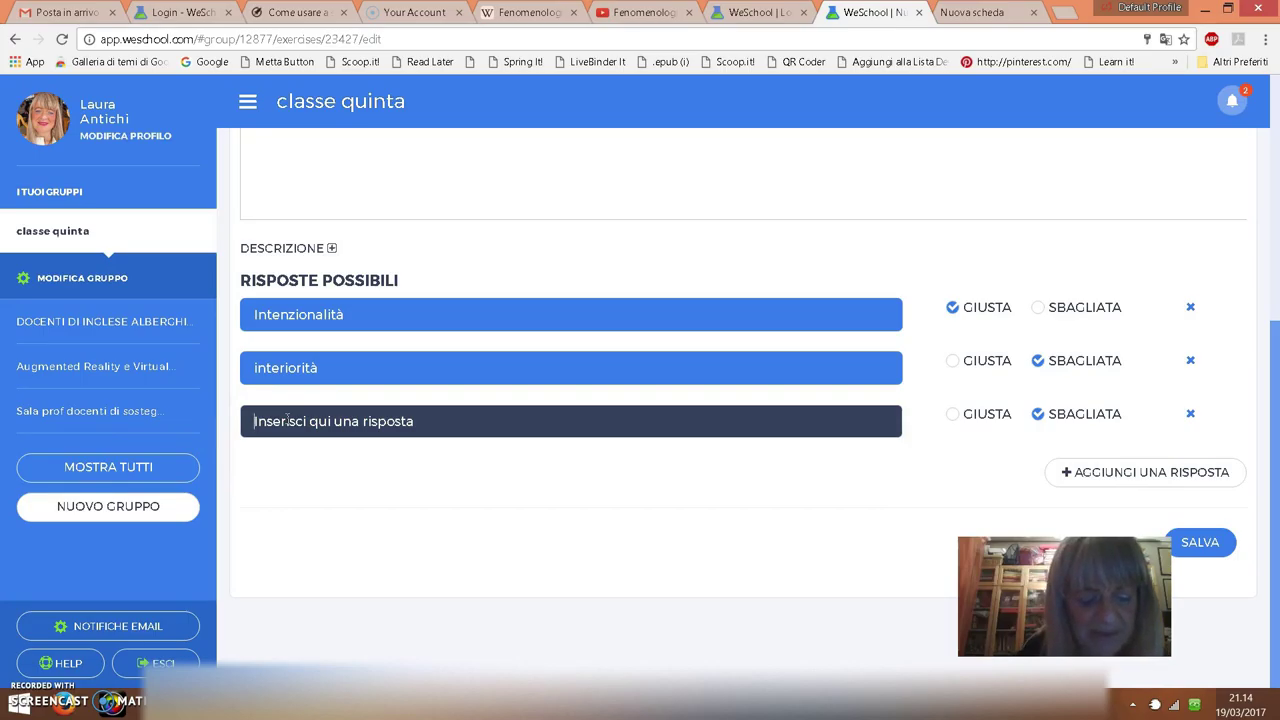
type("autor")
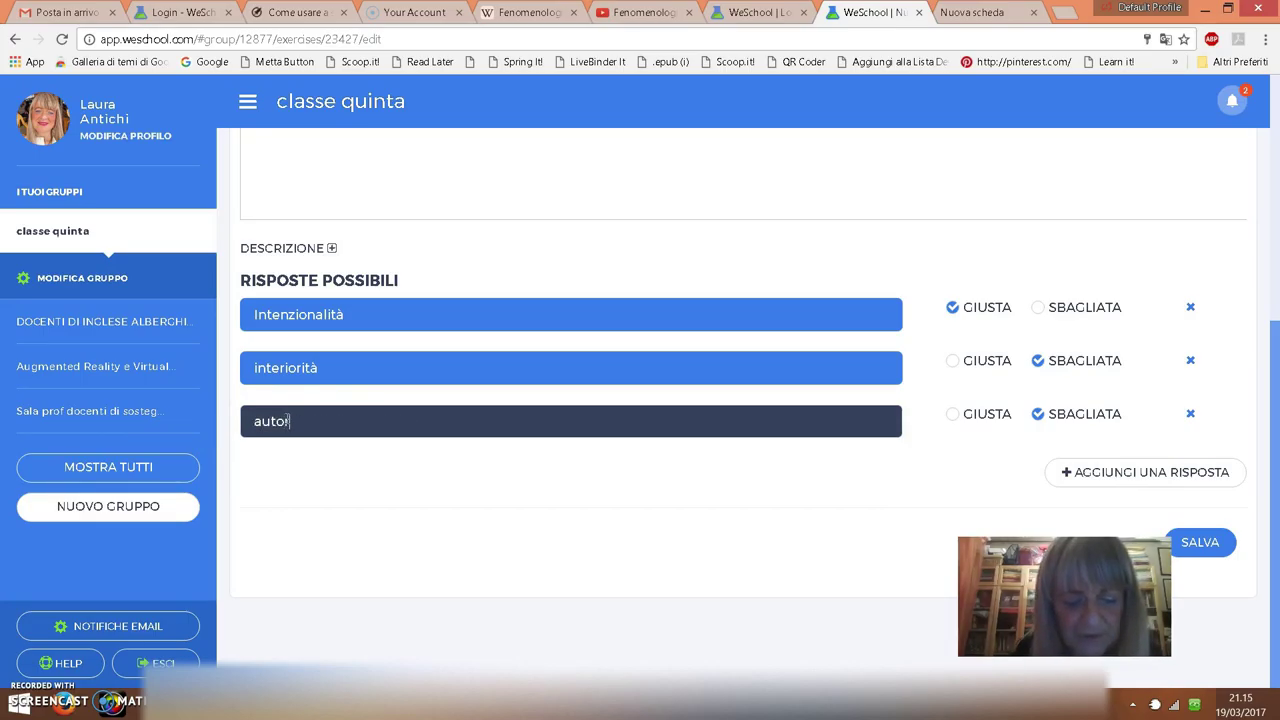
type("eferenzialità")
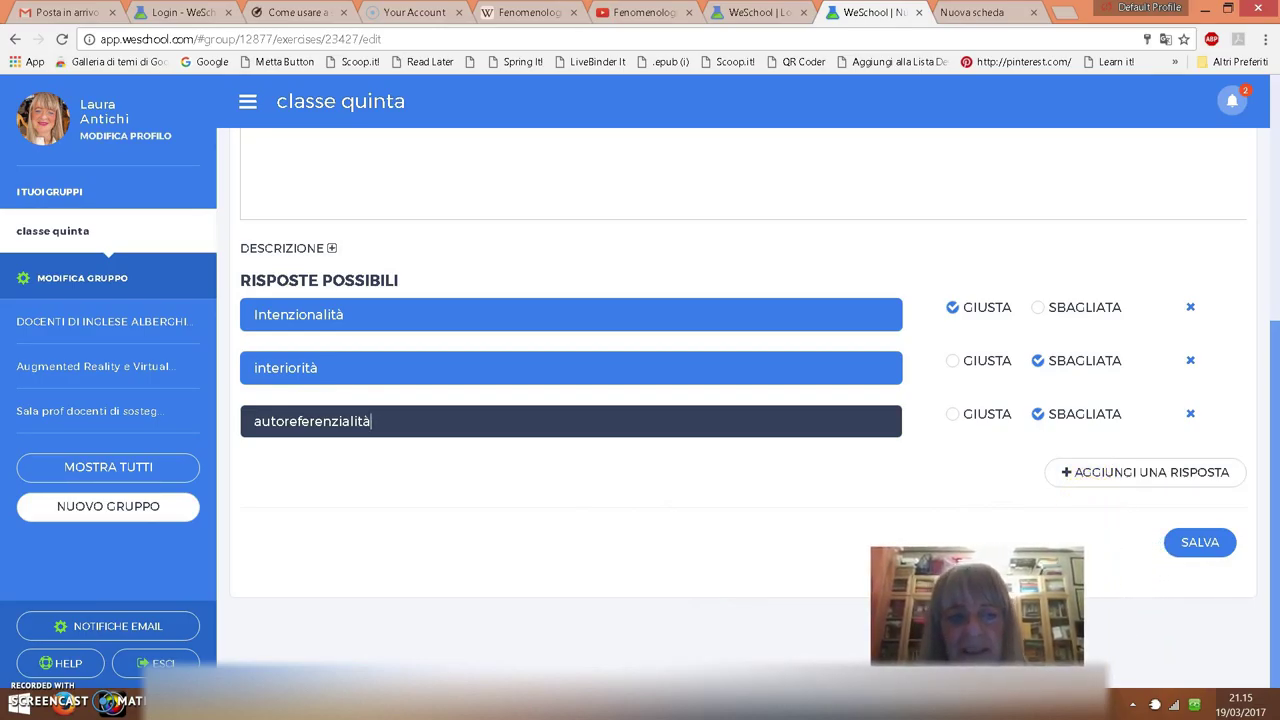
- Save the multiple-choice question and publish the Husserl exercise
left_click(1188, 552)
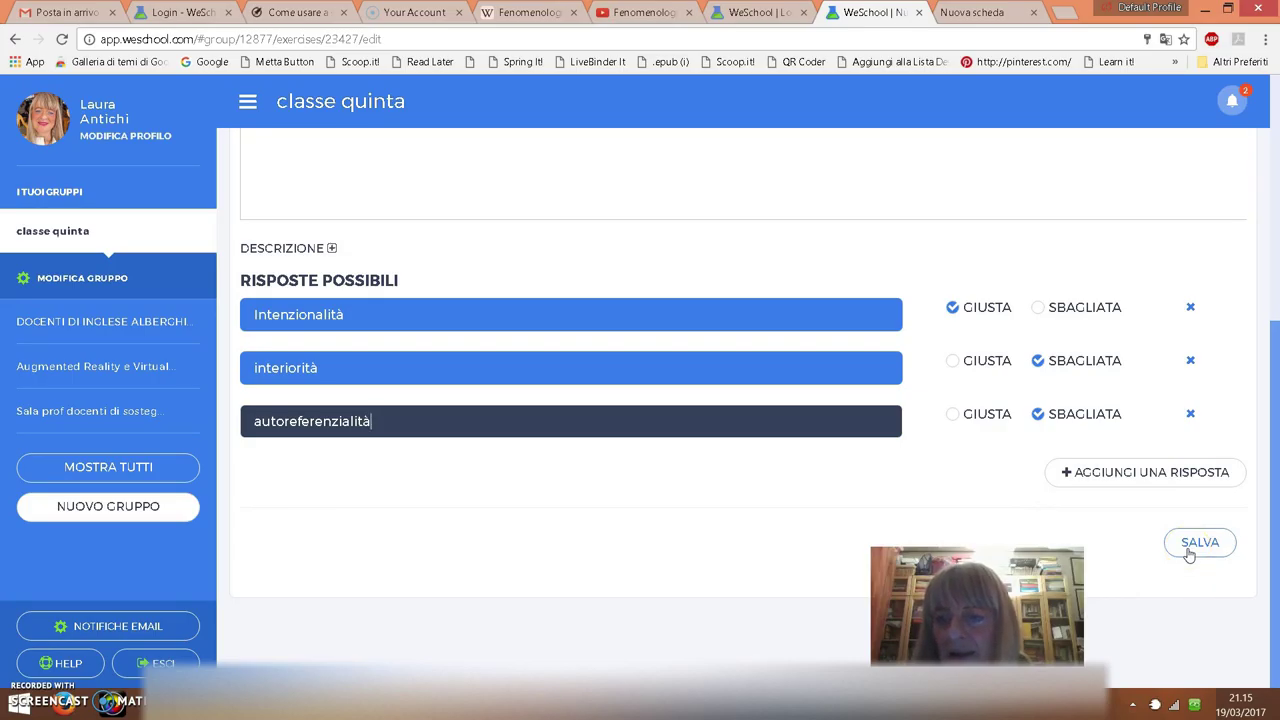
left_click(1188, 552)
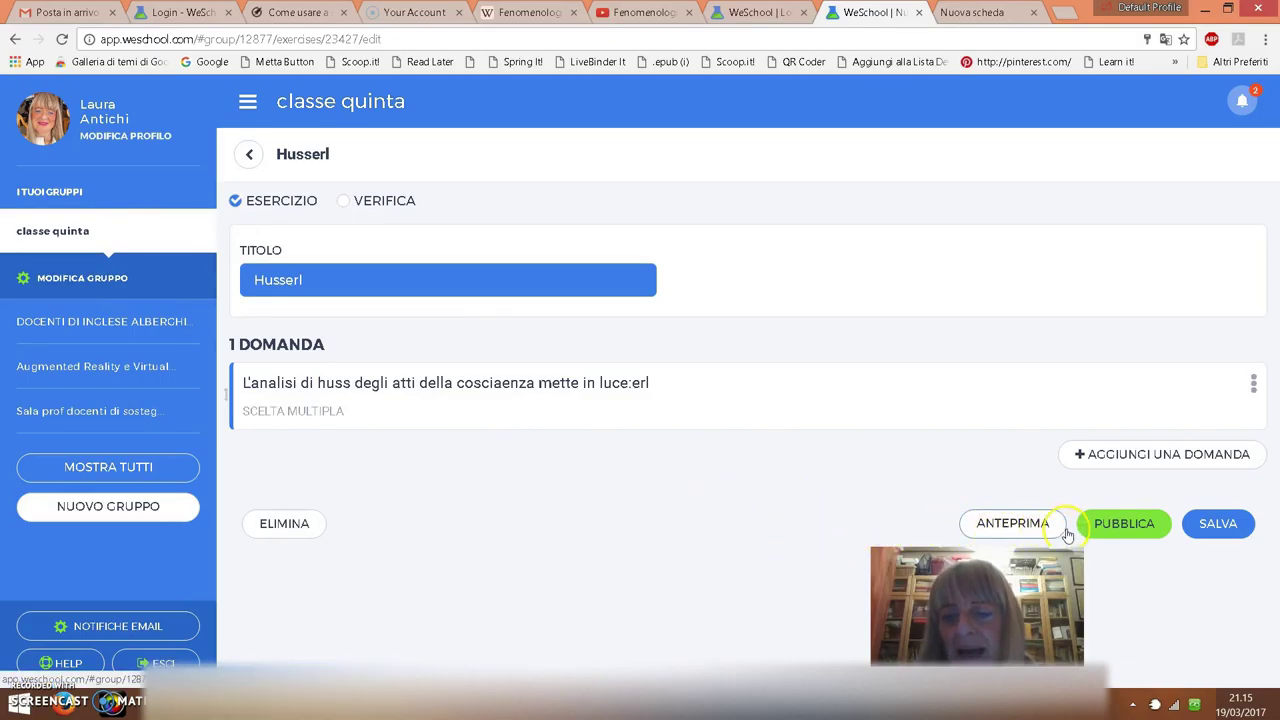
left_click(1118, 532)
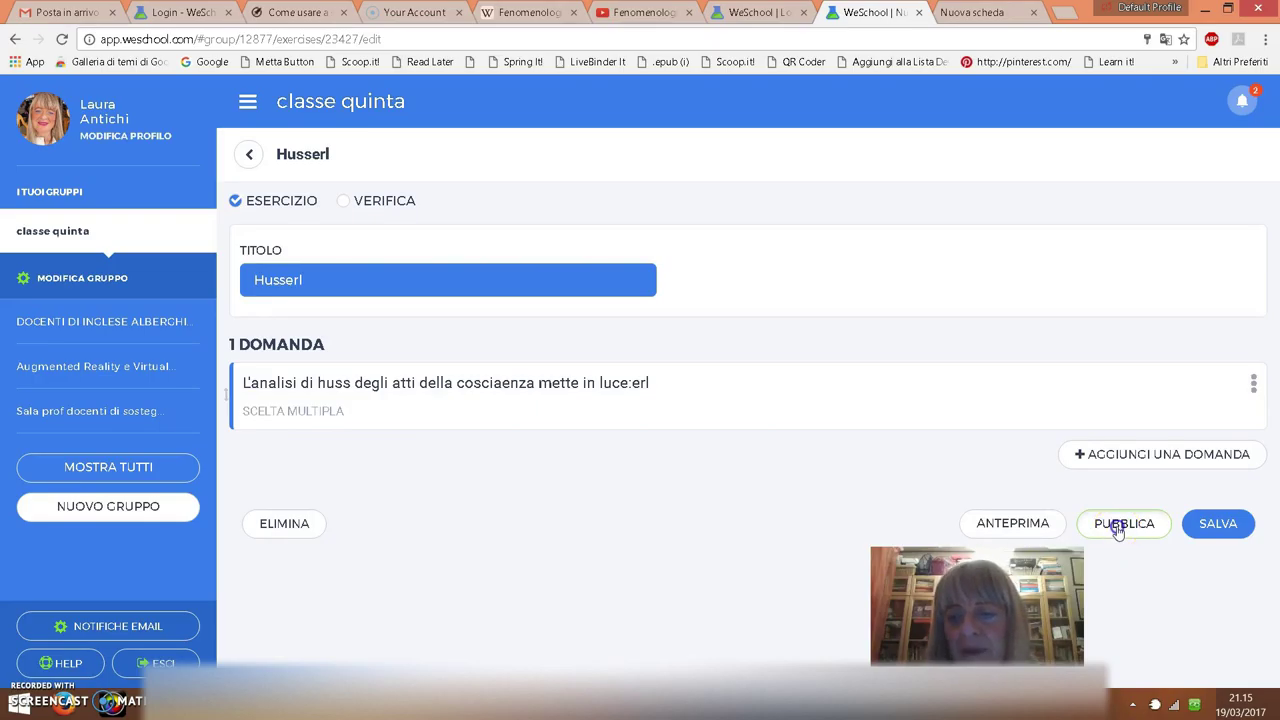
left_click(683, 466)
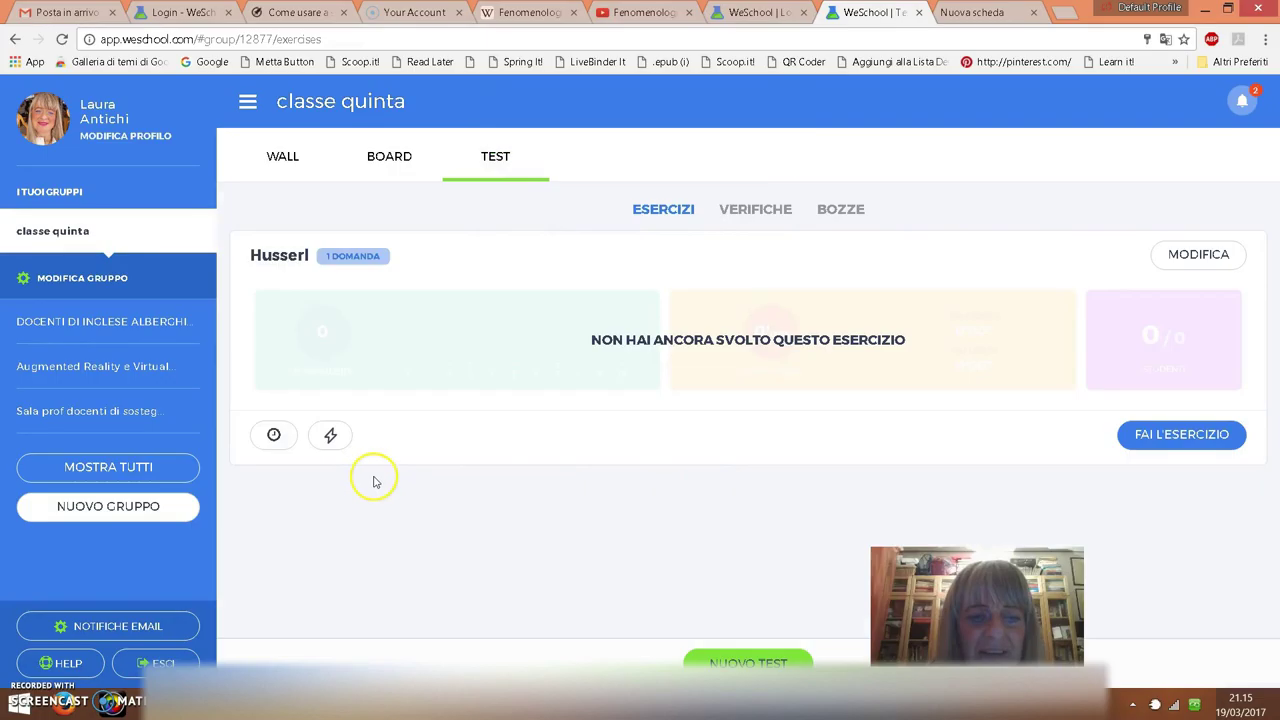
left_click(333, 437)
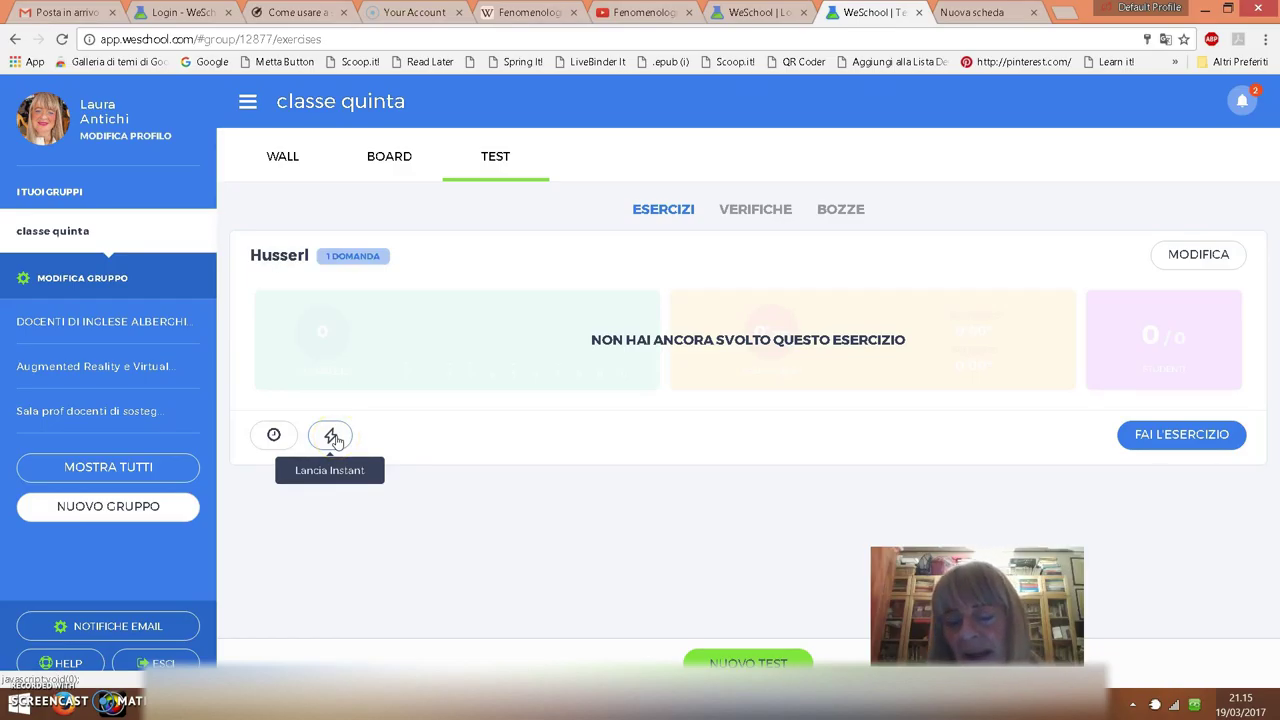
left_click(333, 437)
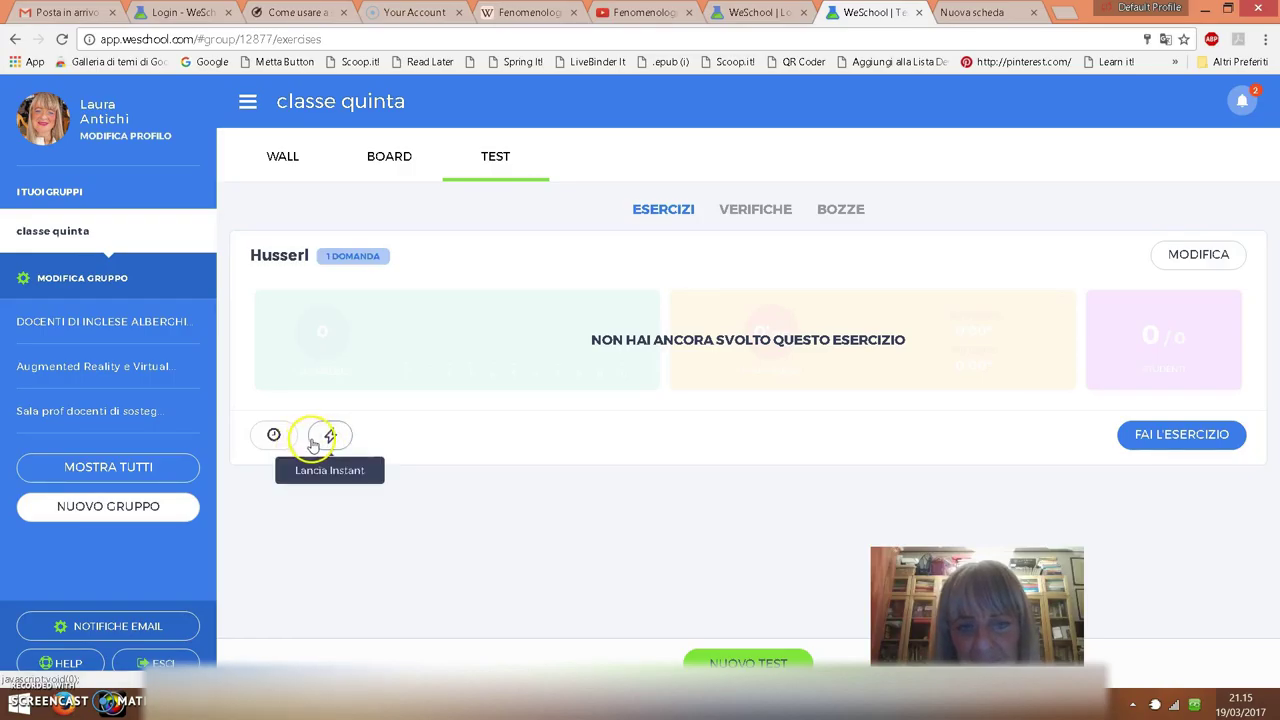
- Start a new deadline for the Husserl exercise and set it to 23-03-2017 at 19:00
left_click(286, 443)
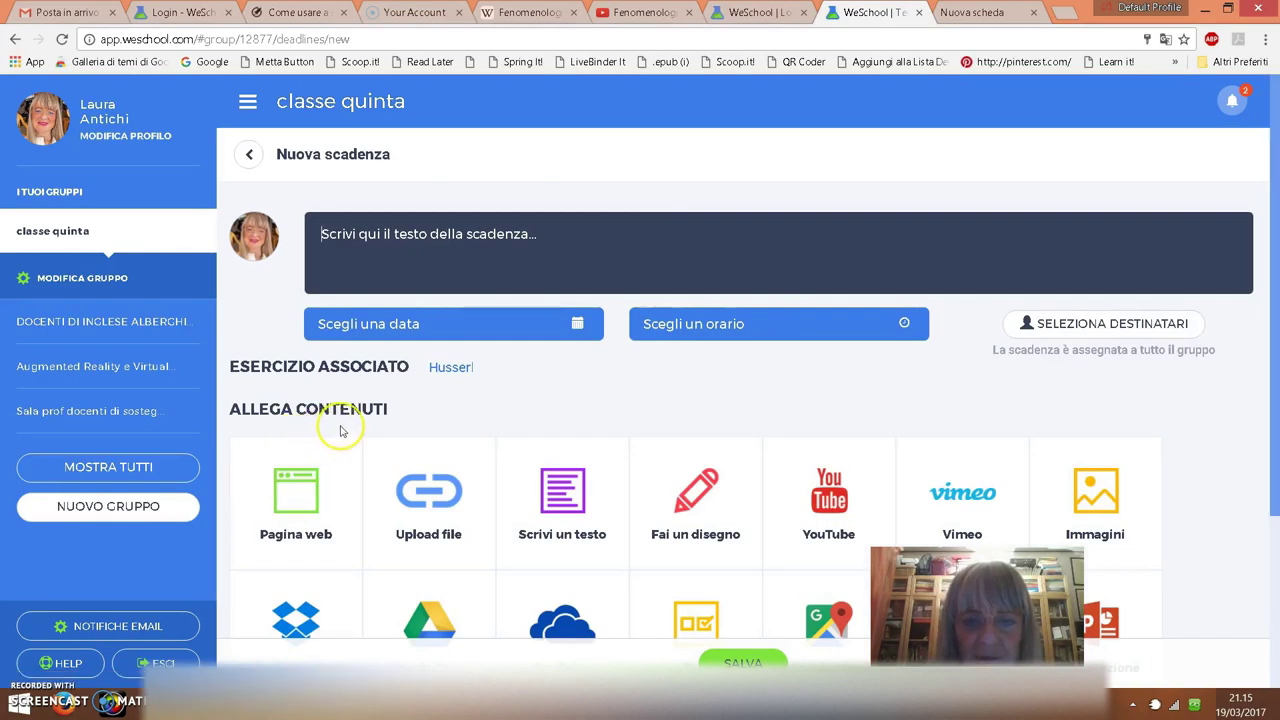
left_click(577, 330)
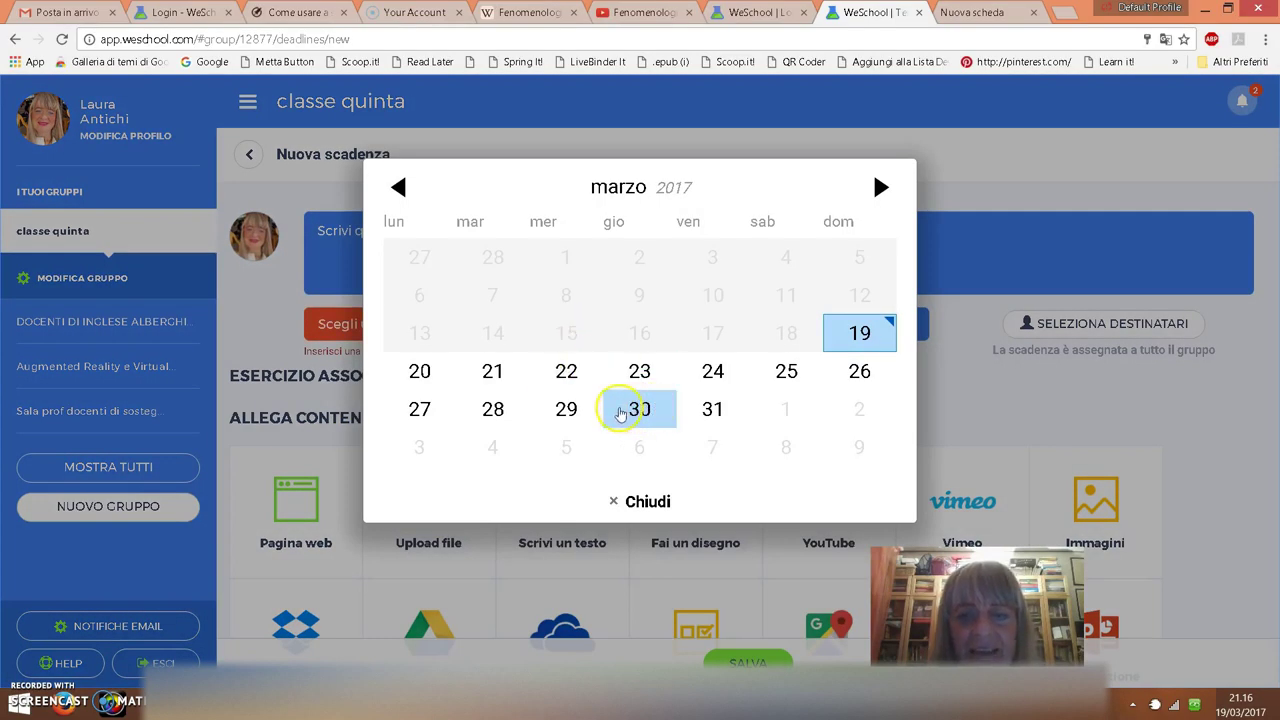
left_click(639, 374)
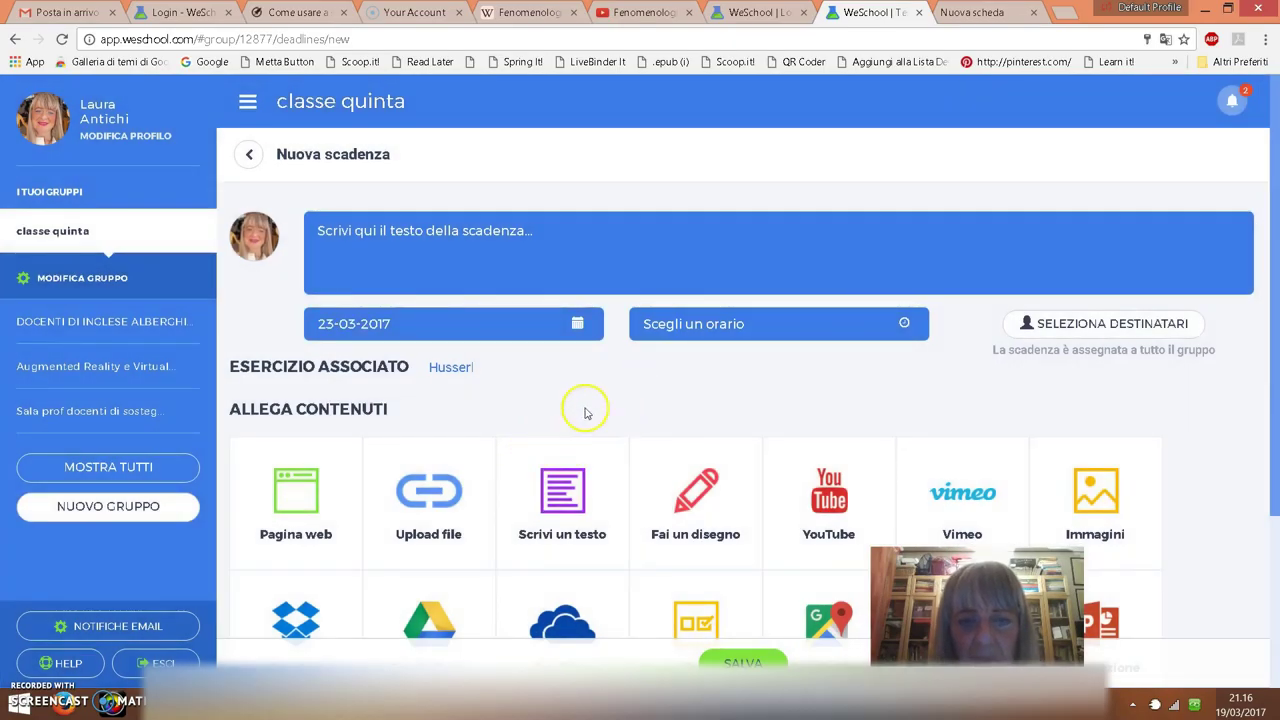
left_click(885, 328)
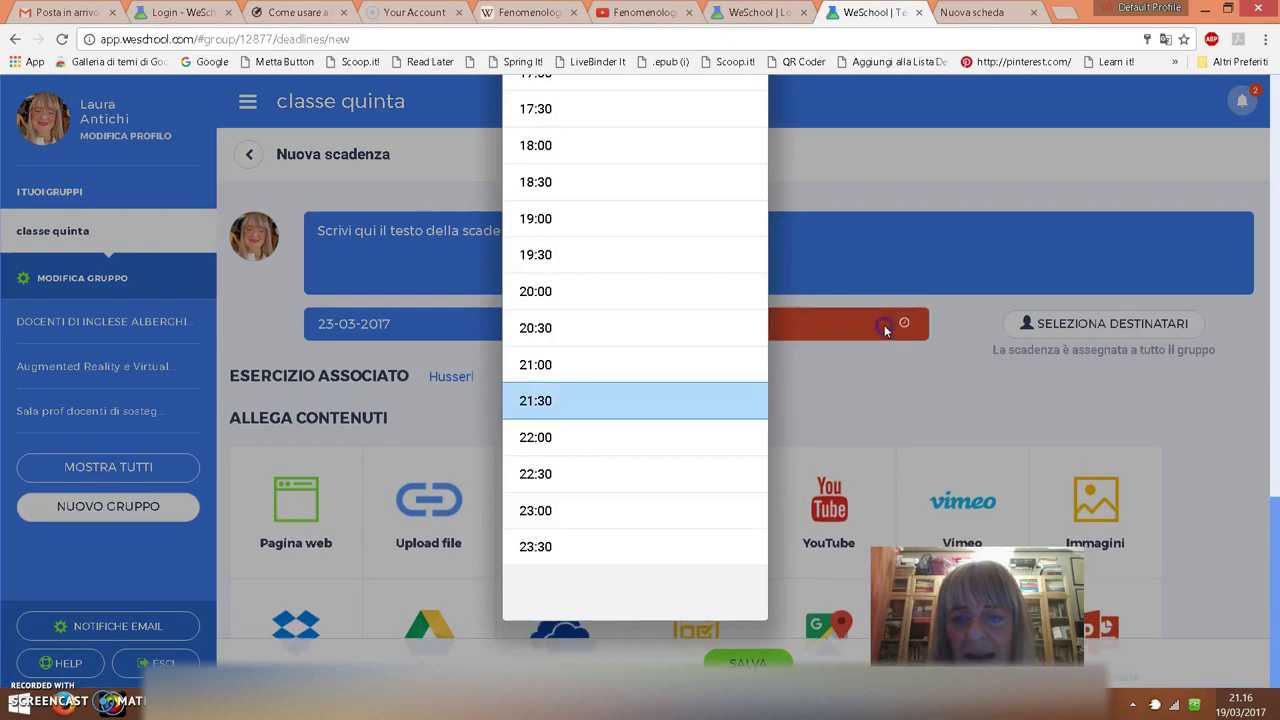
left_click(557, 228)
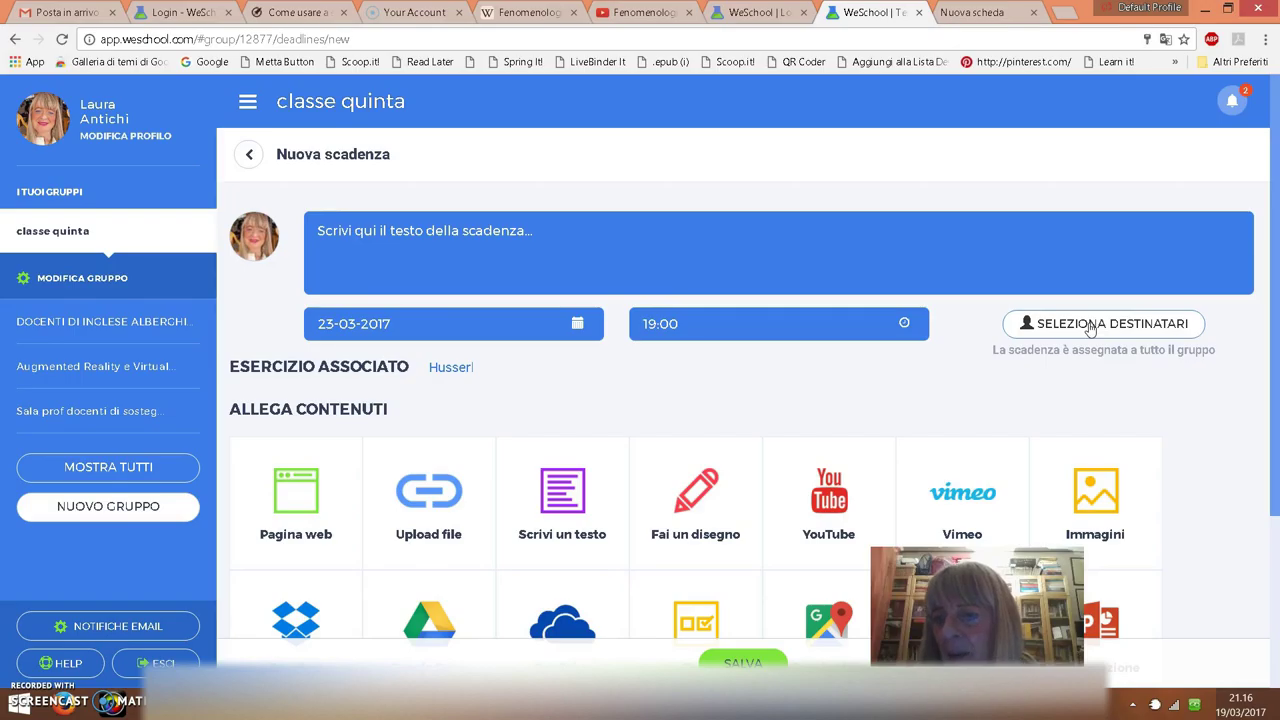
left_click(1080, 344)
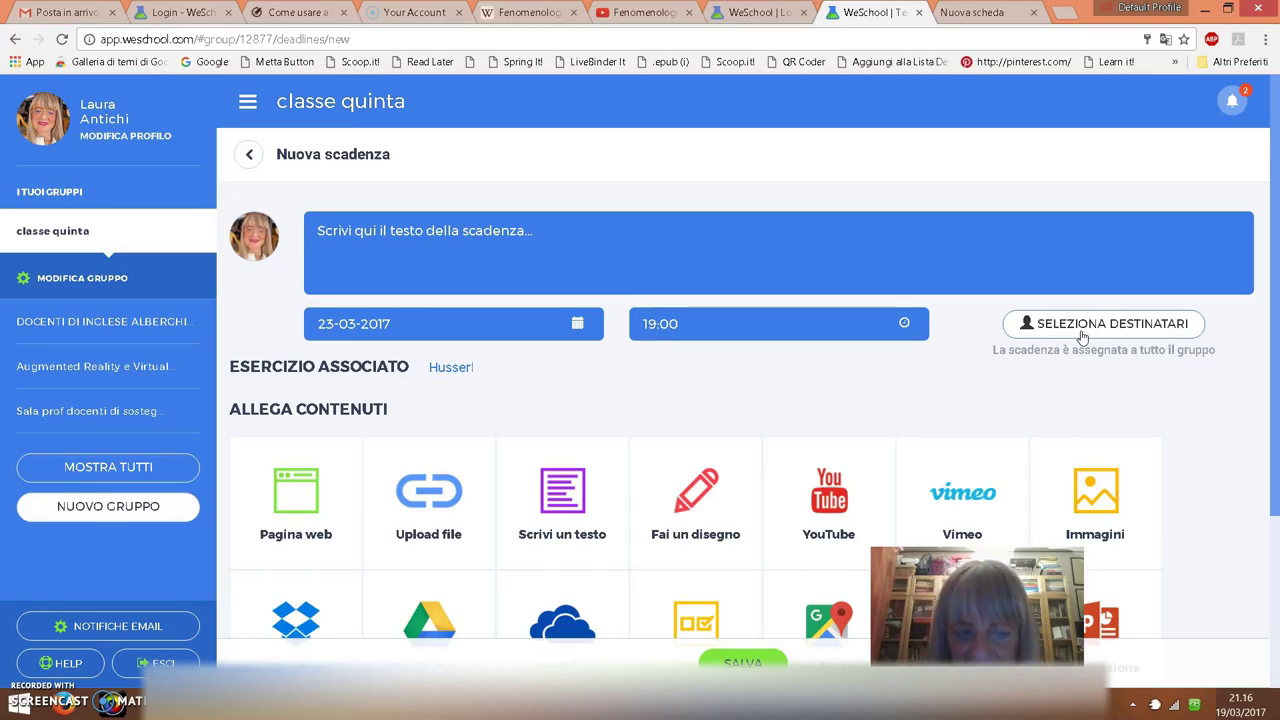
left_click(1085, 347)
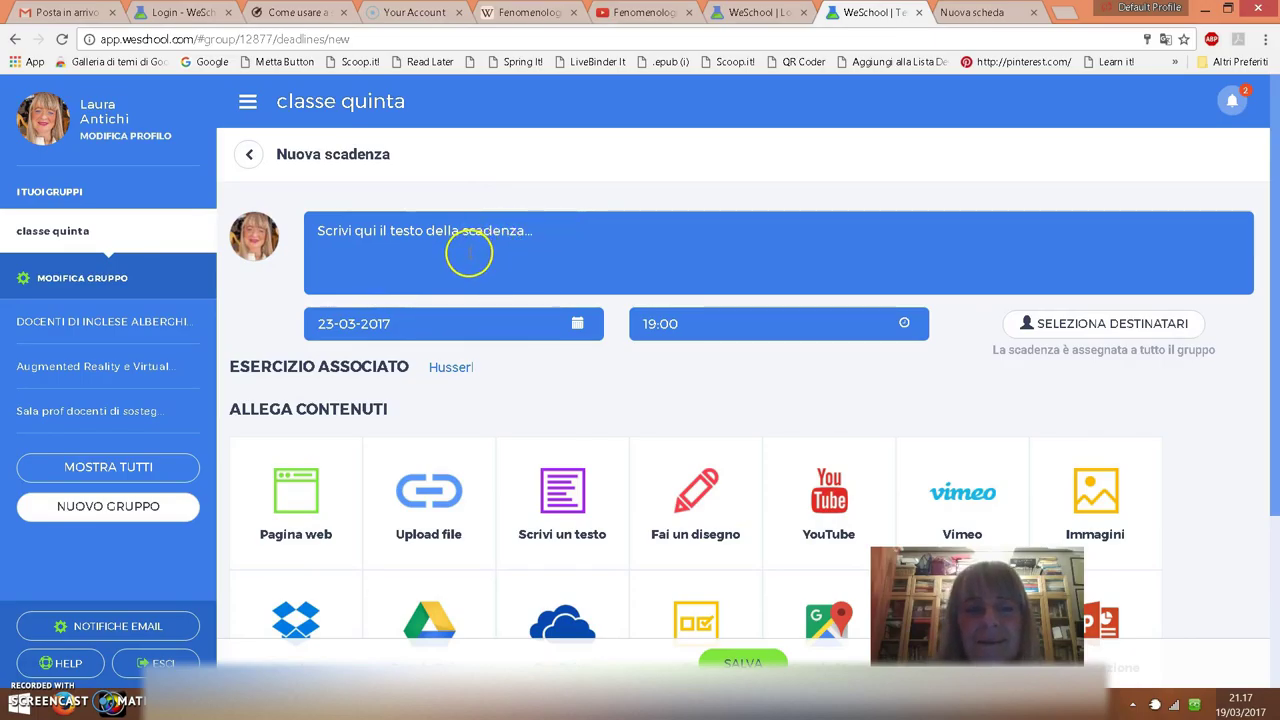
- Enter "il test scade il 23 marzo 2017 alle ore 19" as the text of the new deadline
left_click(470, 254)
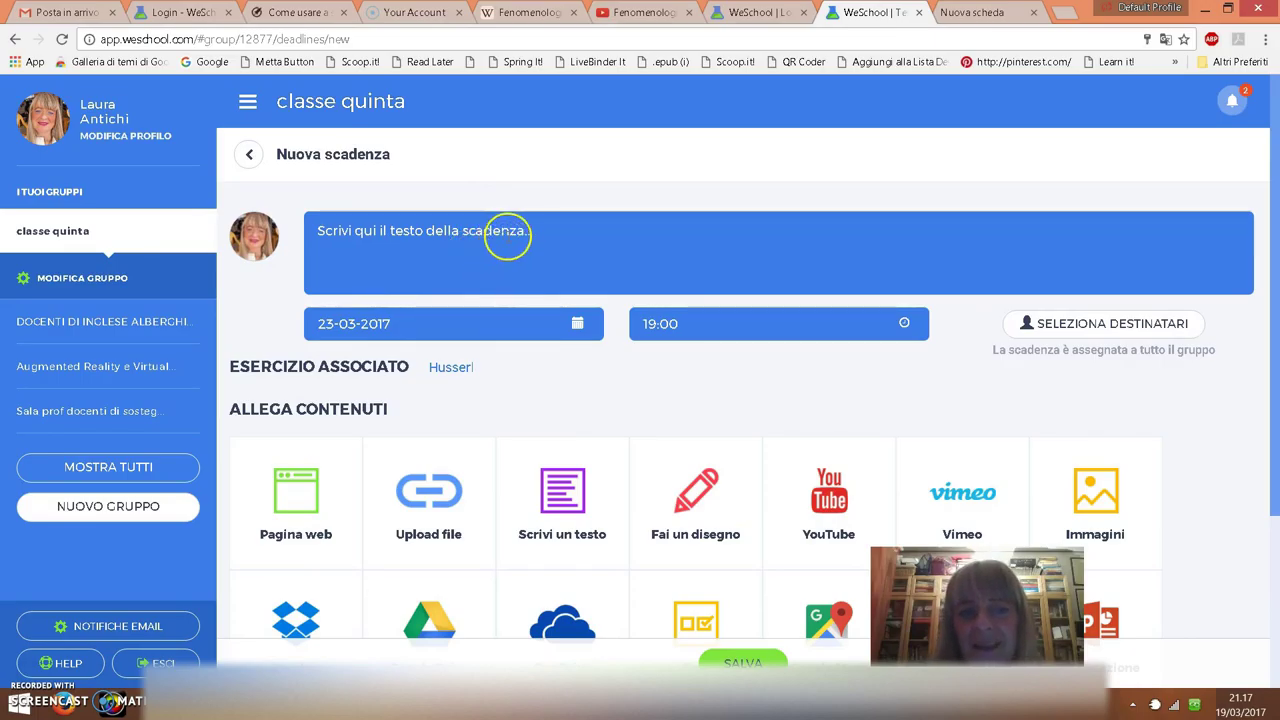
left_click(480, 242)
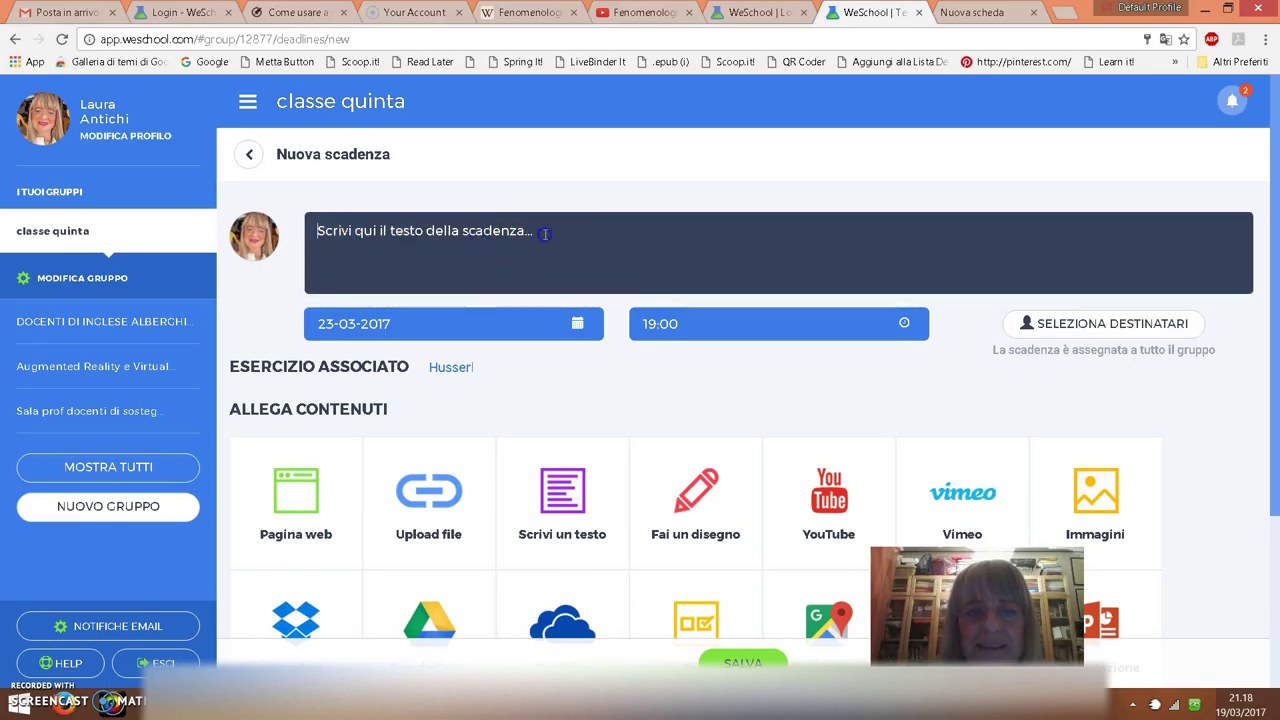
left_click(410, 234)
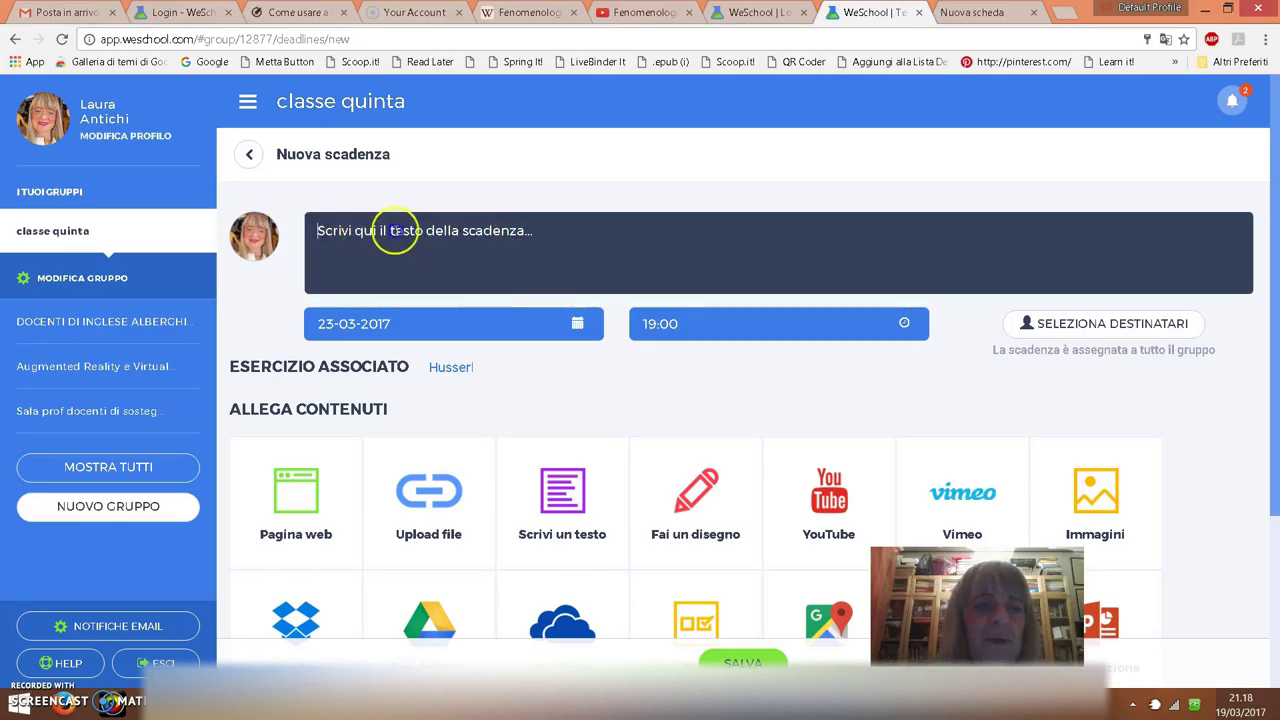
left_click(572, 187)
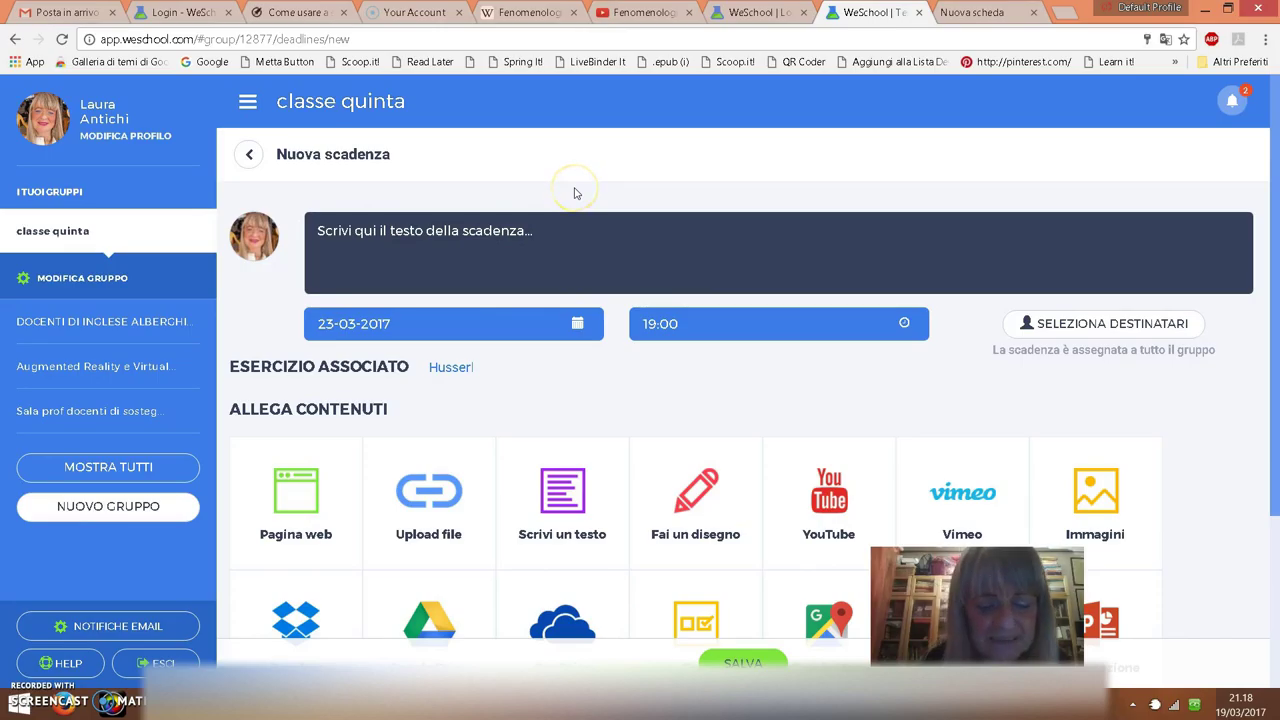
type("I")
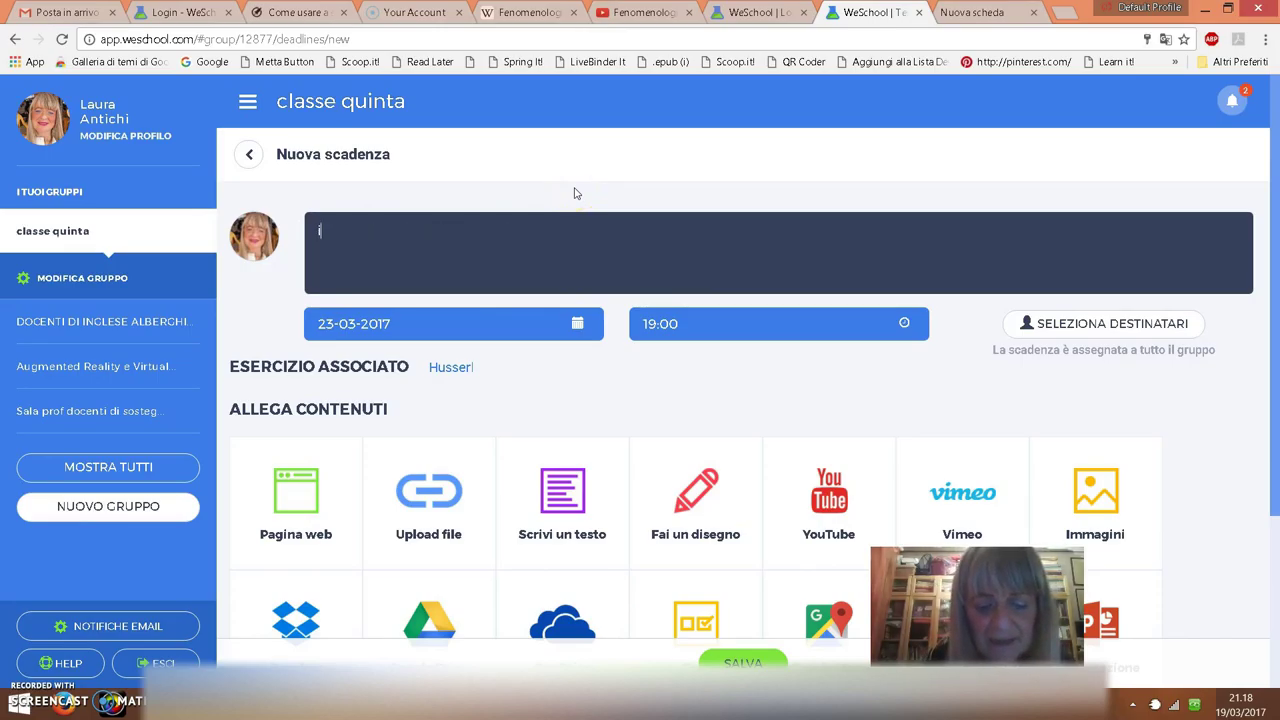
type("l test scade il")
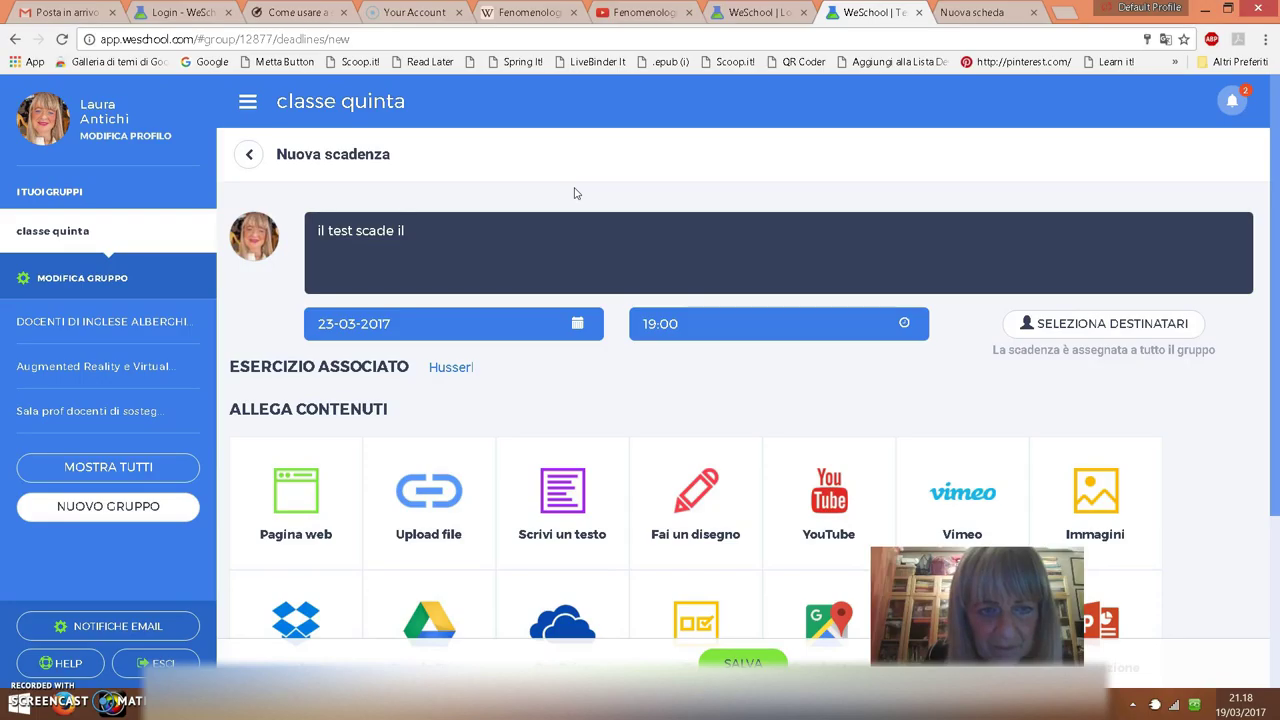
type(" 23 ")
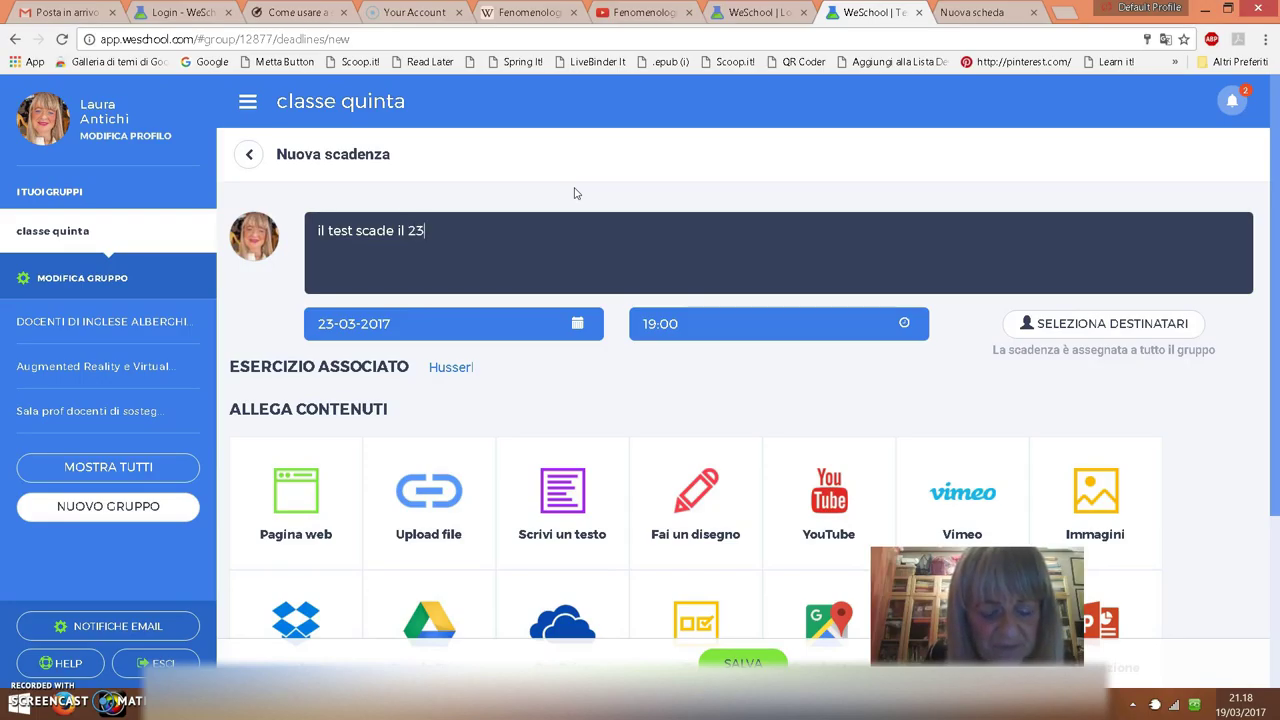
type("marzo ")
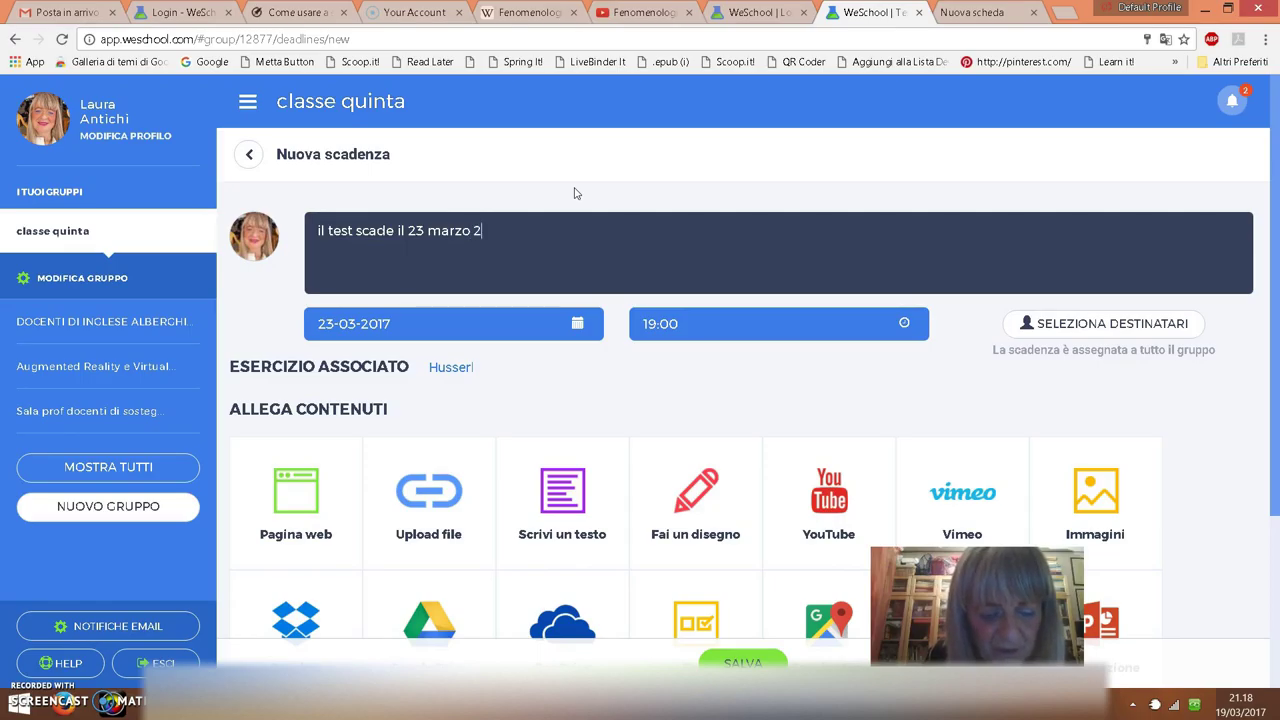
type("2017 alle")
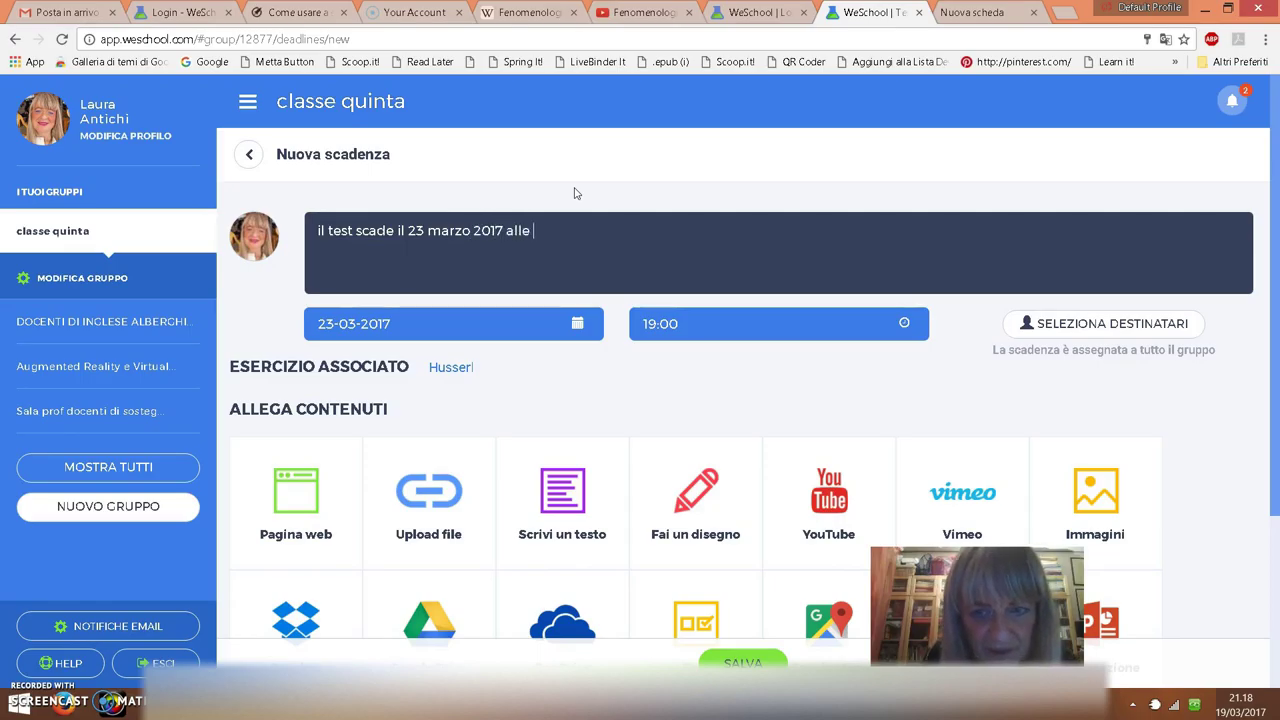
type(" ore")
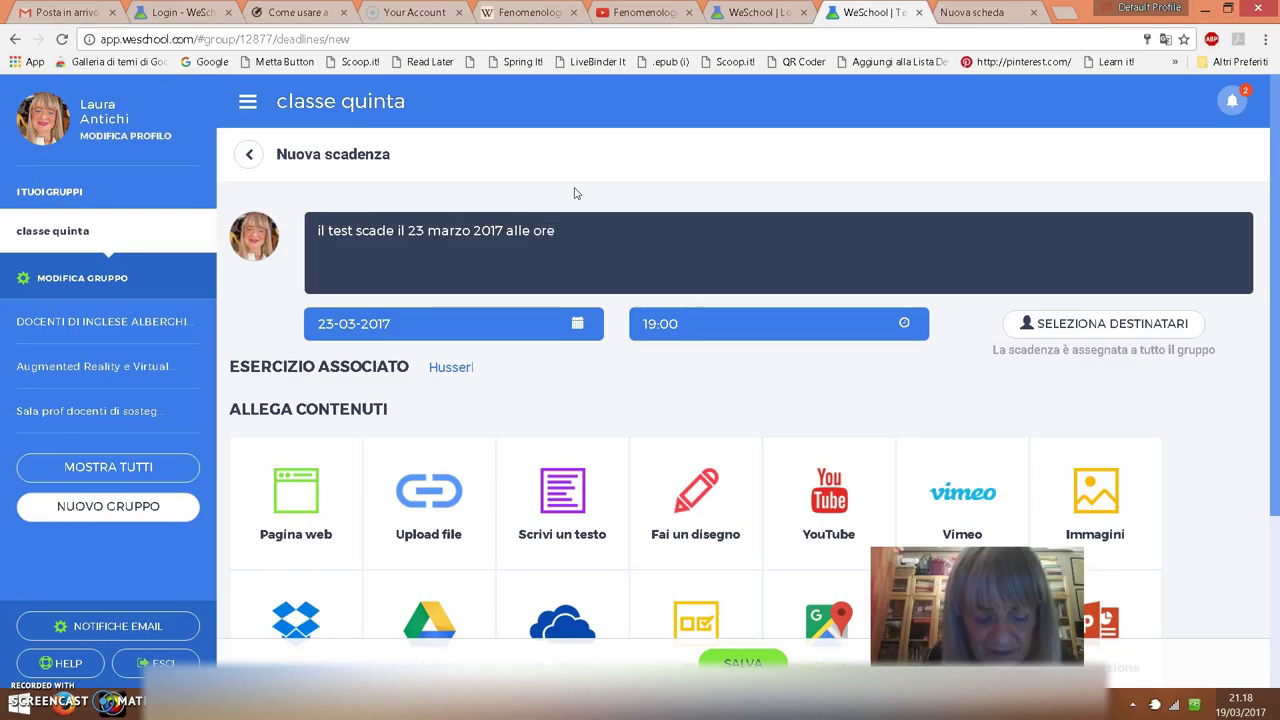
type(" 19")
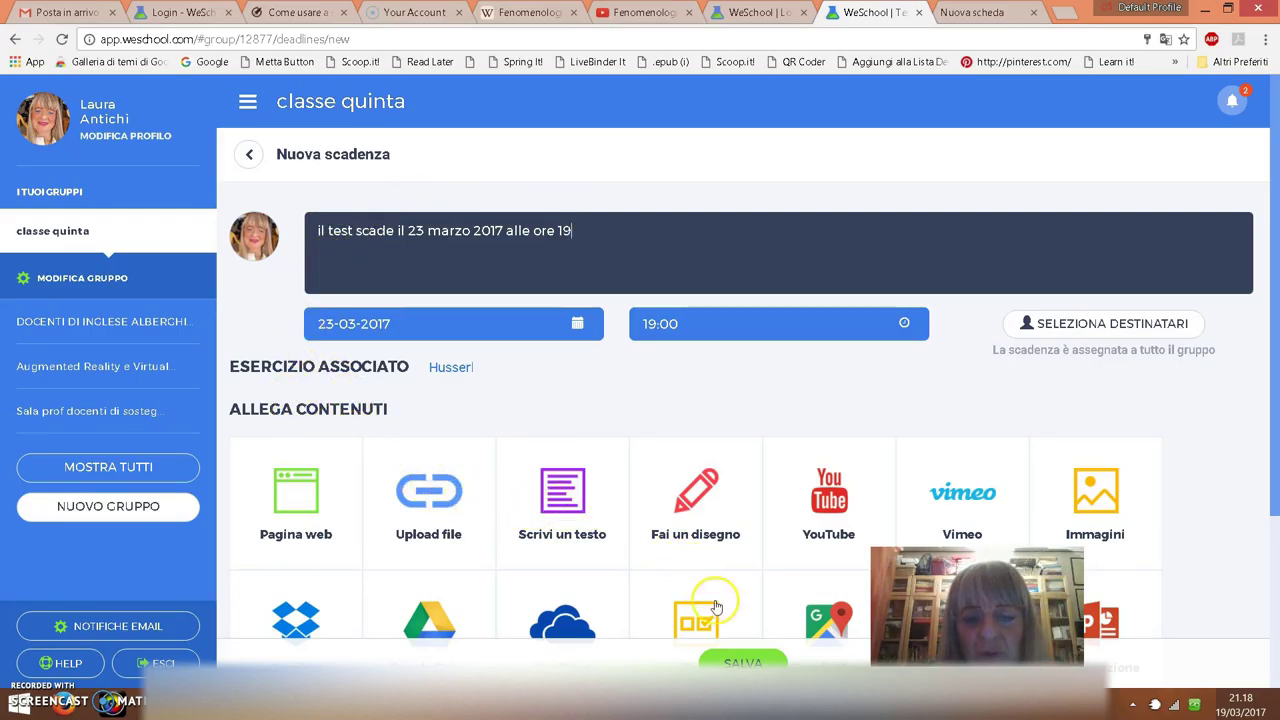
left_click(830, 508)
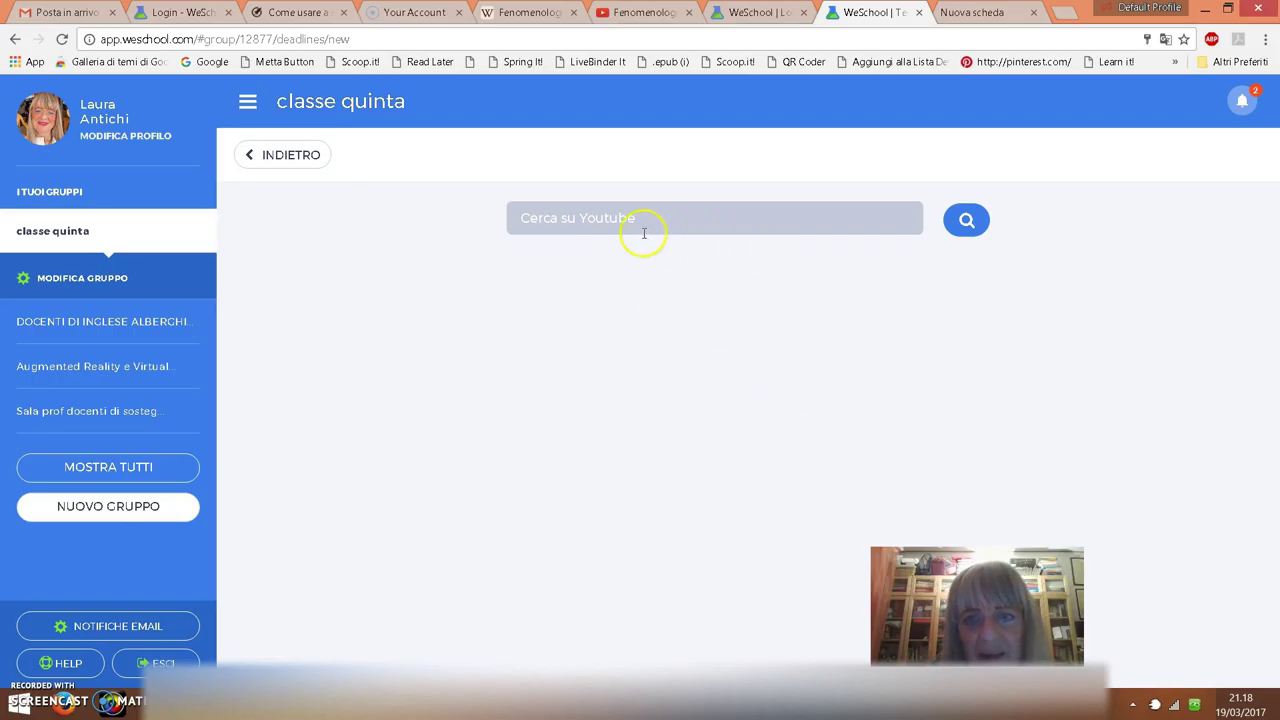
left_click(610, 217)
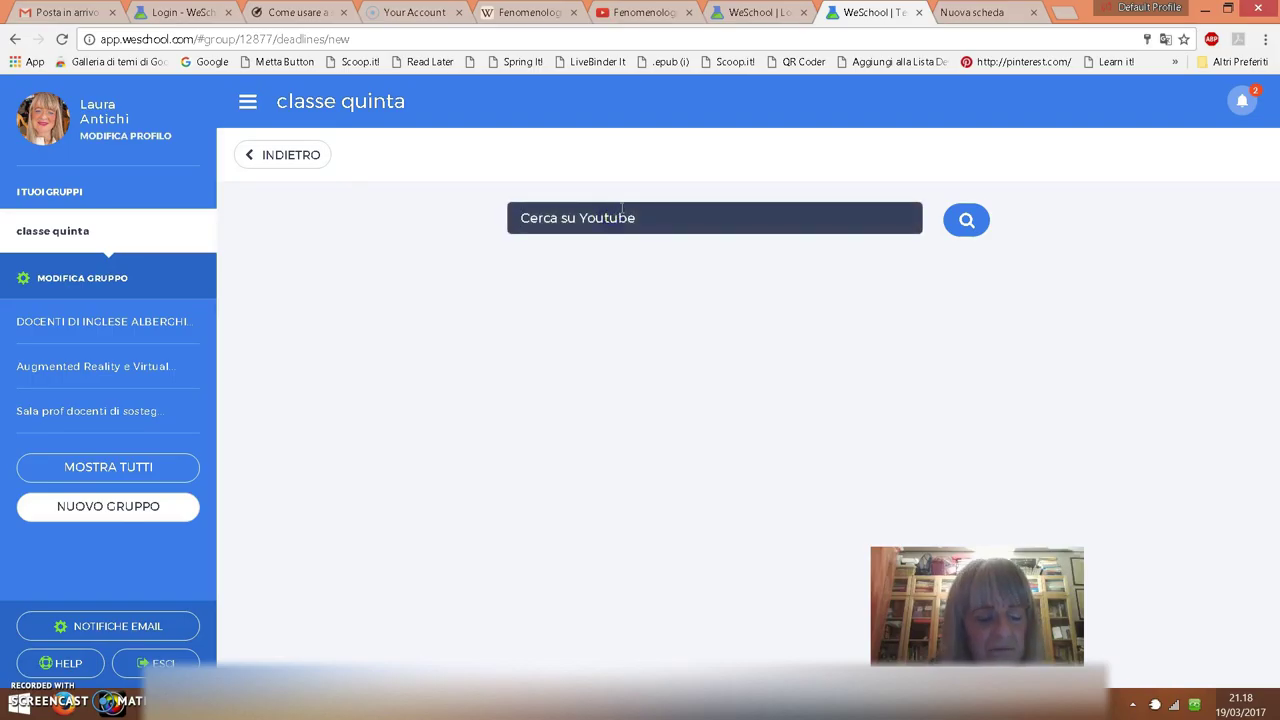
key("Return")
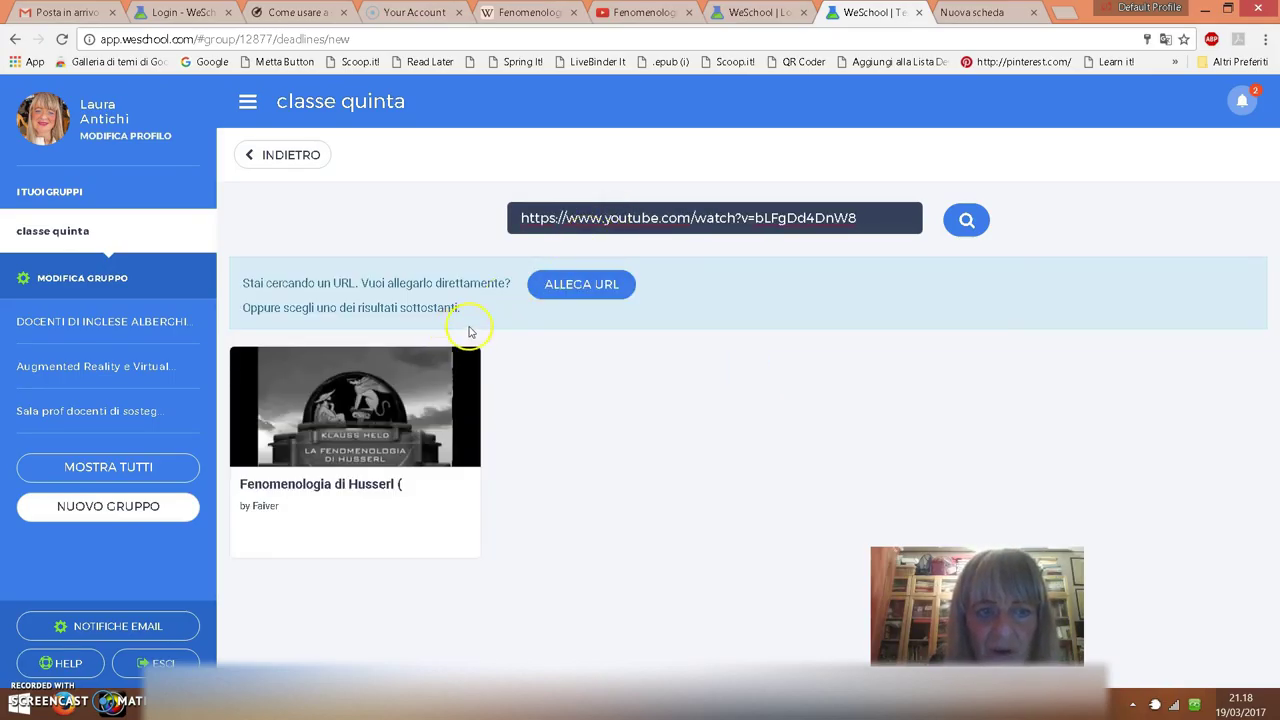
left_click(579, 295)
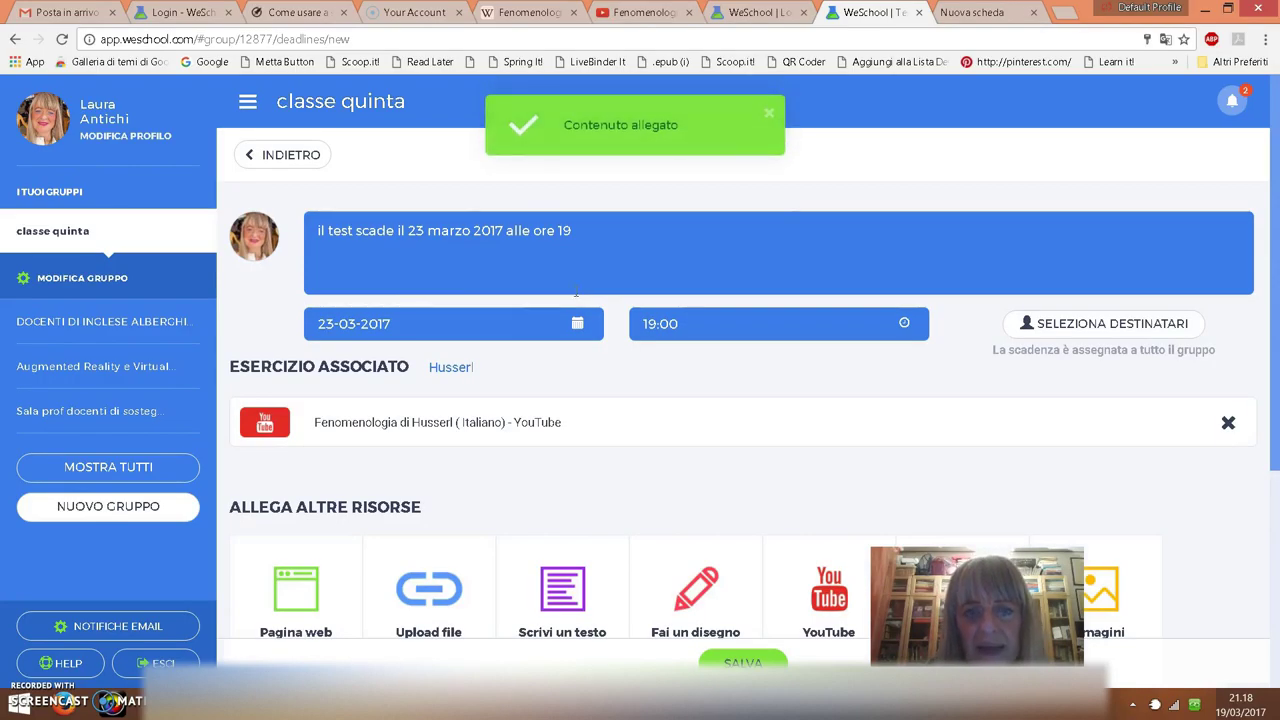
left_click(512, 383)
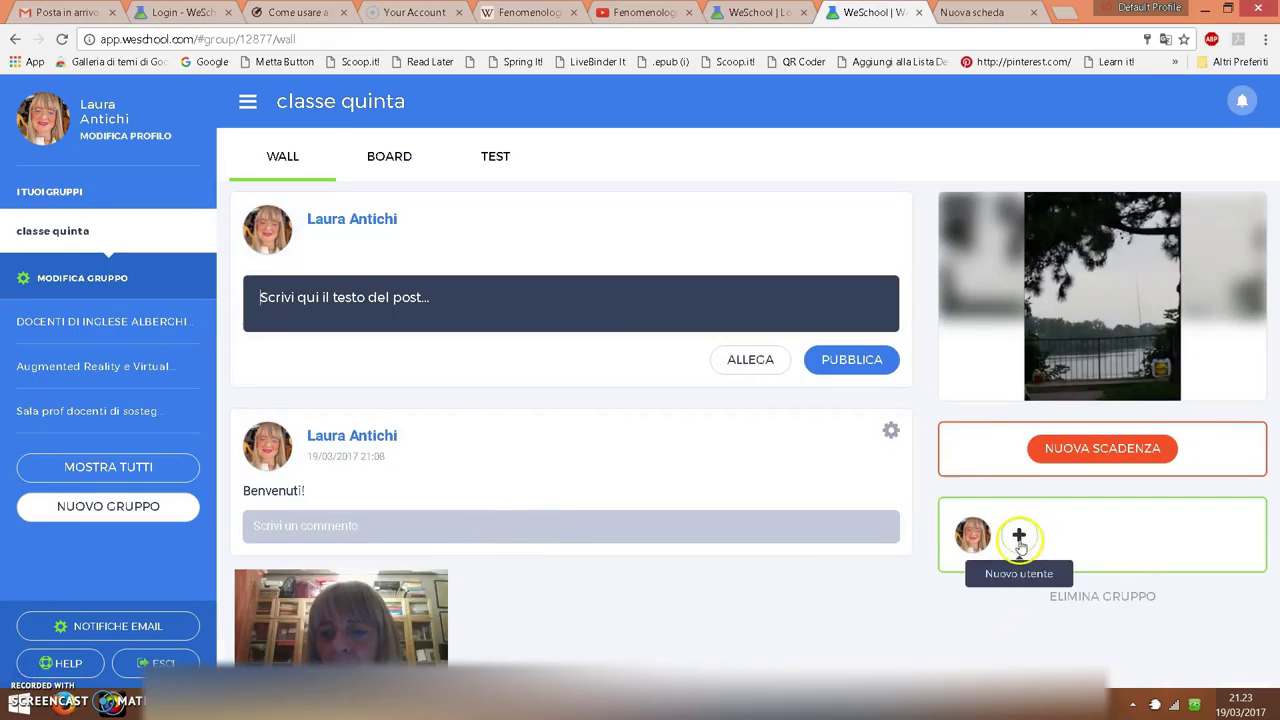
- Open the participant settings of the group from its wall and copy the public invitation link
left_click(1019, 540)
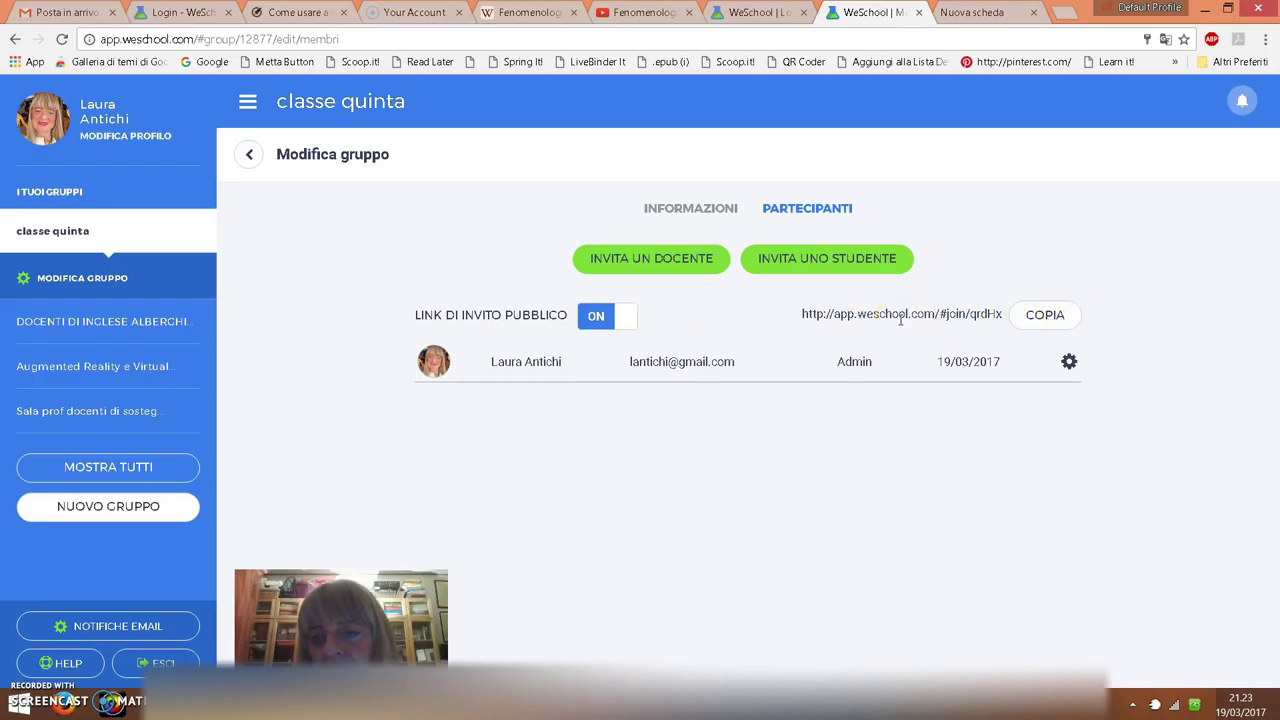
left_click(1044, 318)
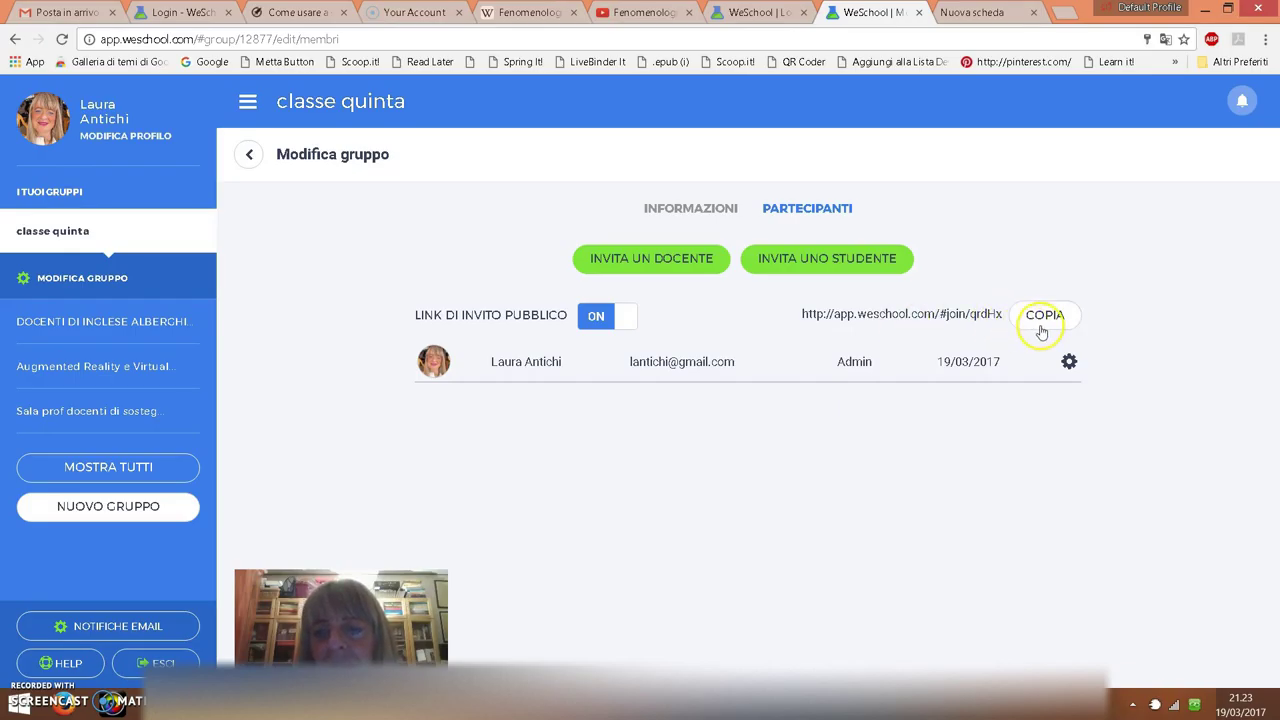
left_click(1044, 318)
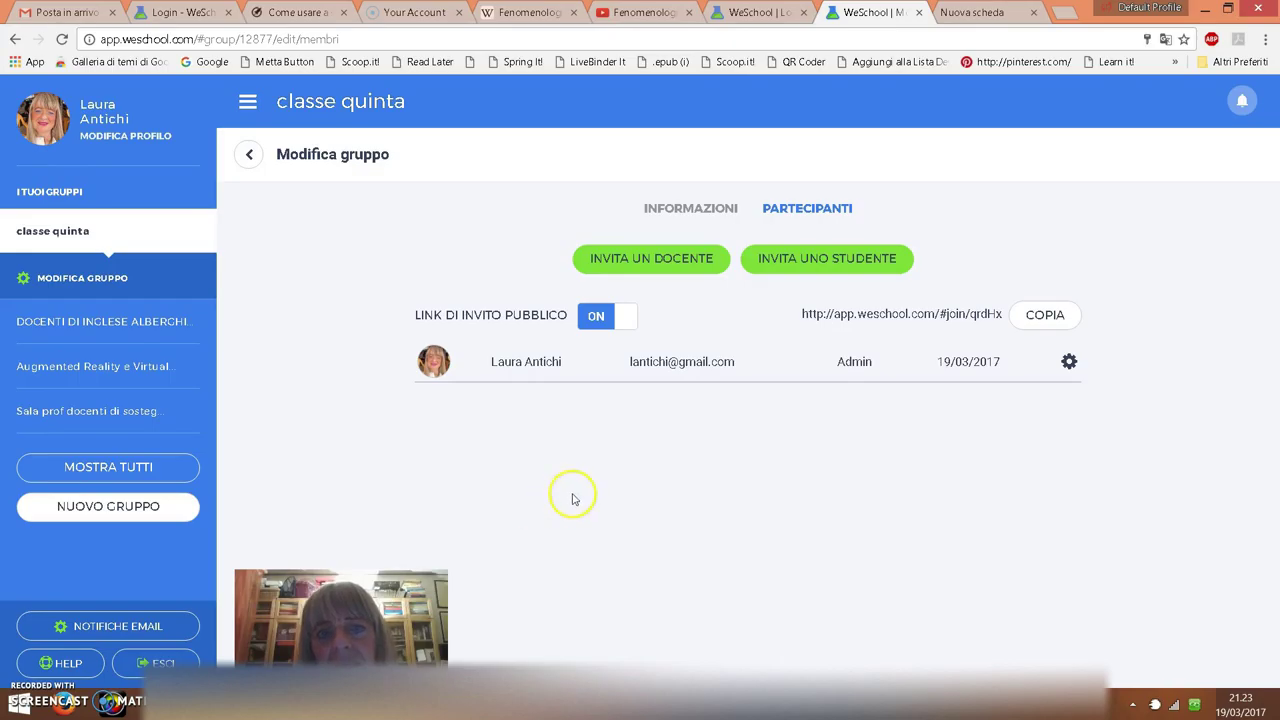
- Examine the e-mail invitation forms for teachers and for students, closing each without inviting anyone
left_click(677, 257)
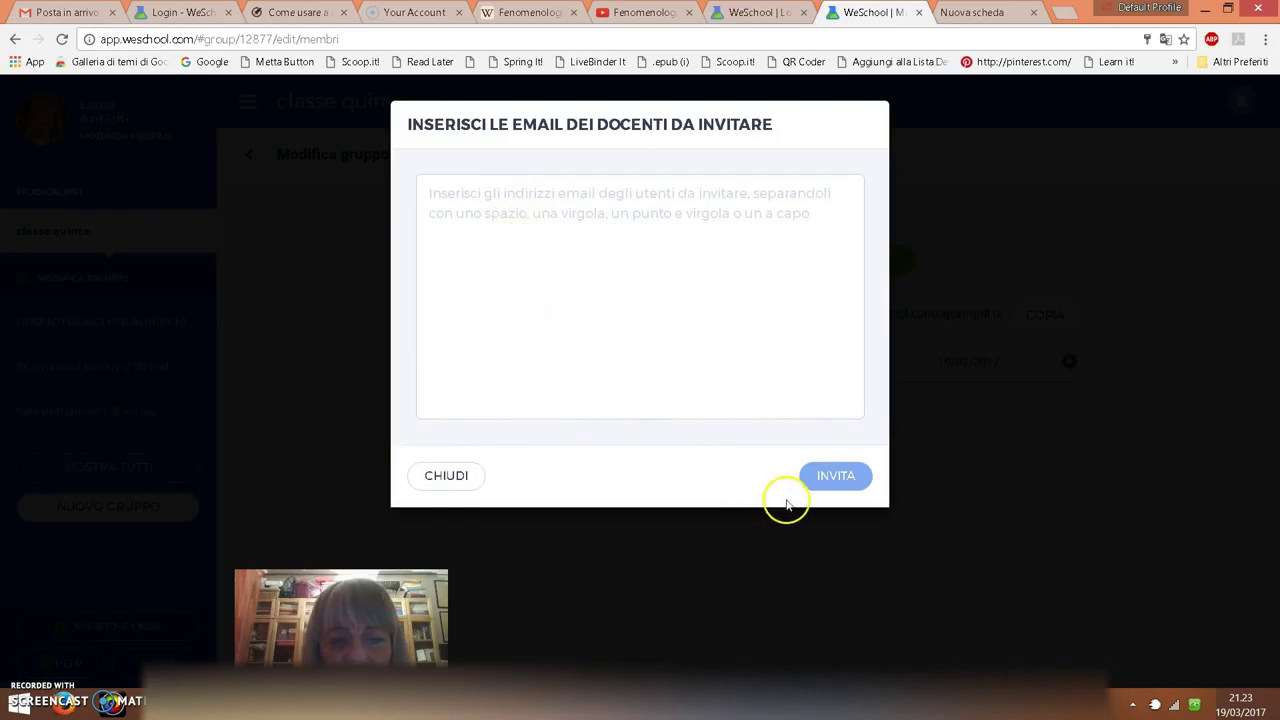
left_click(438, 479)
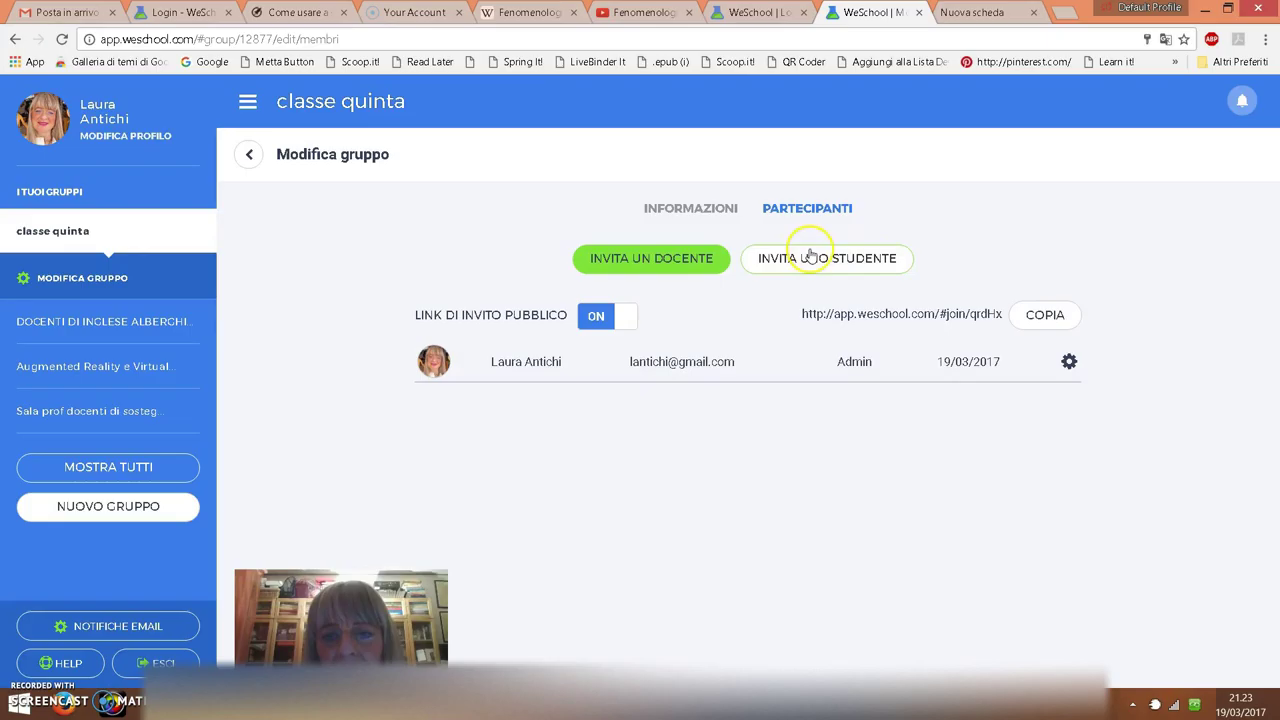
left_click(806, 255)
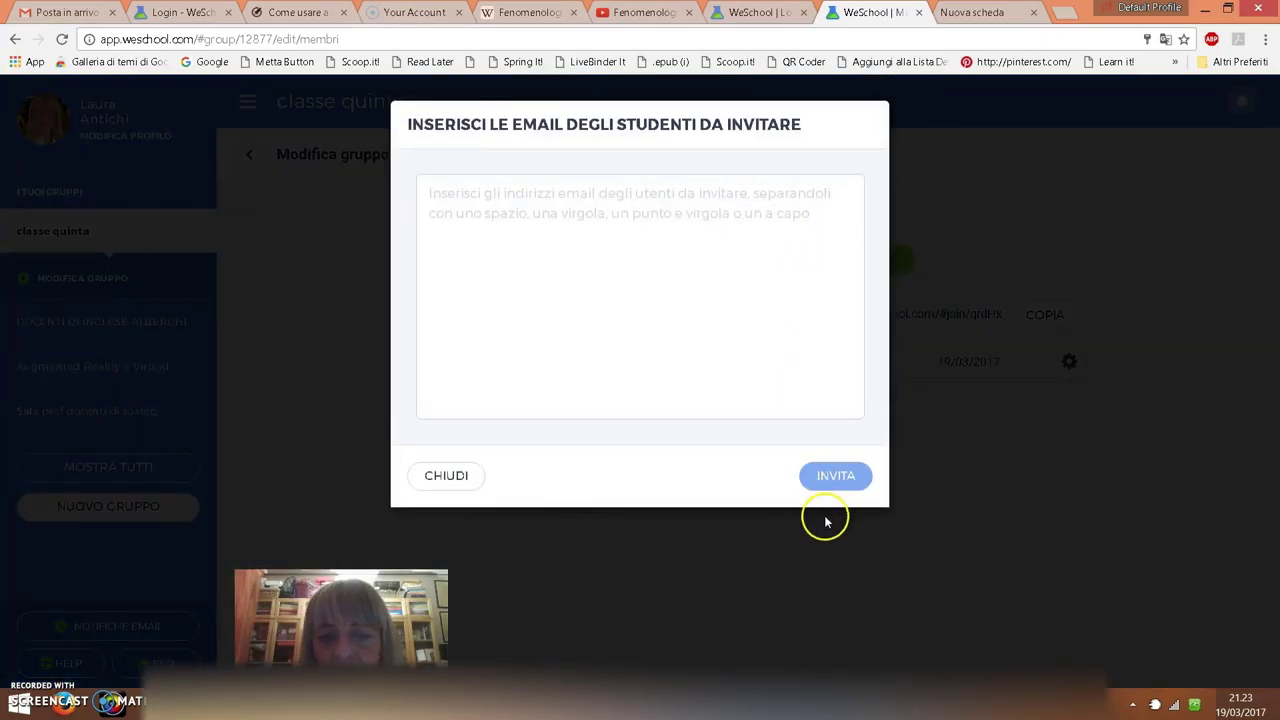
left_click(459, 479)
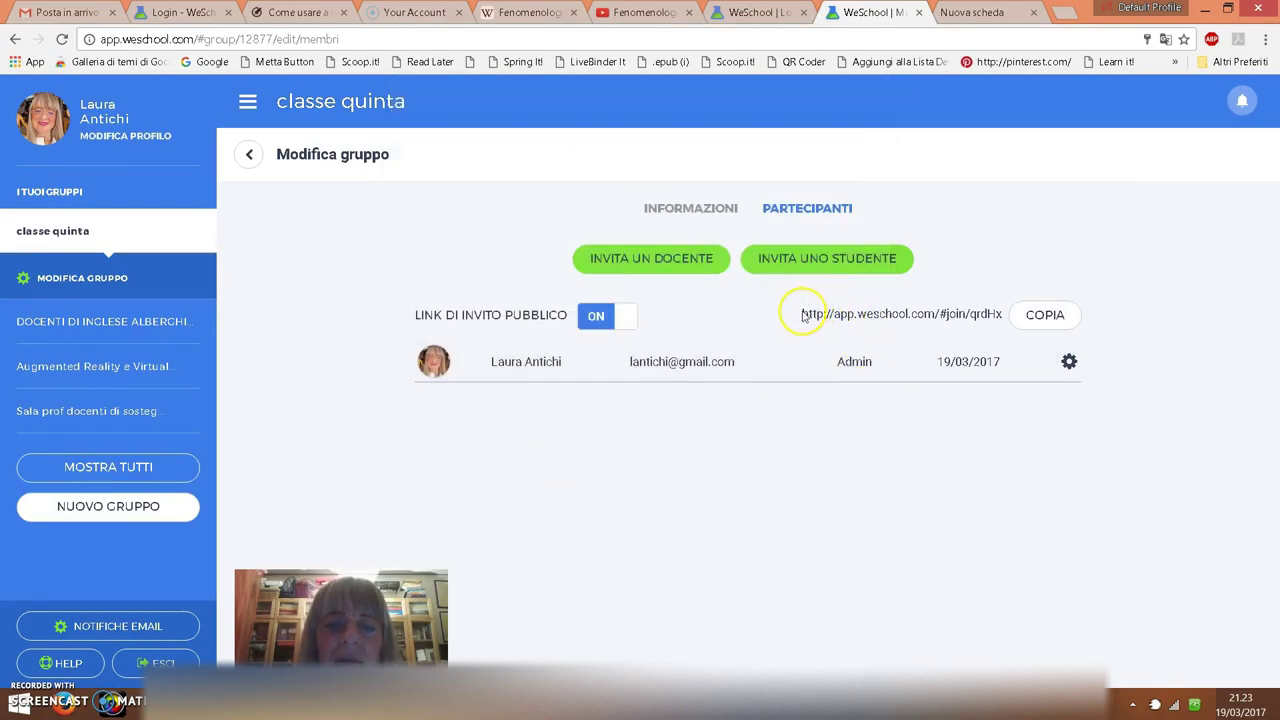
- Select the whole public invitation link of the group to share it through Skype
left_click_drag(802, 314, 996, 318)
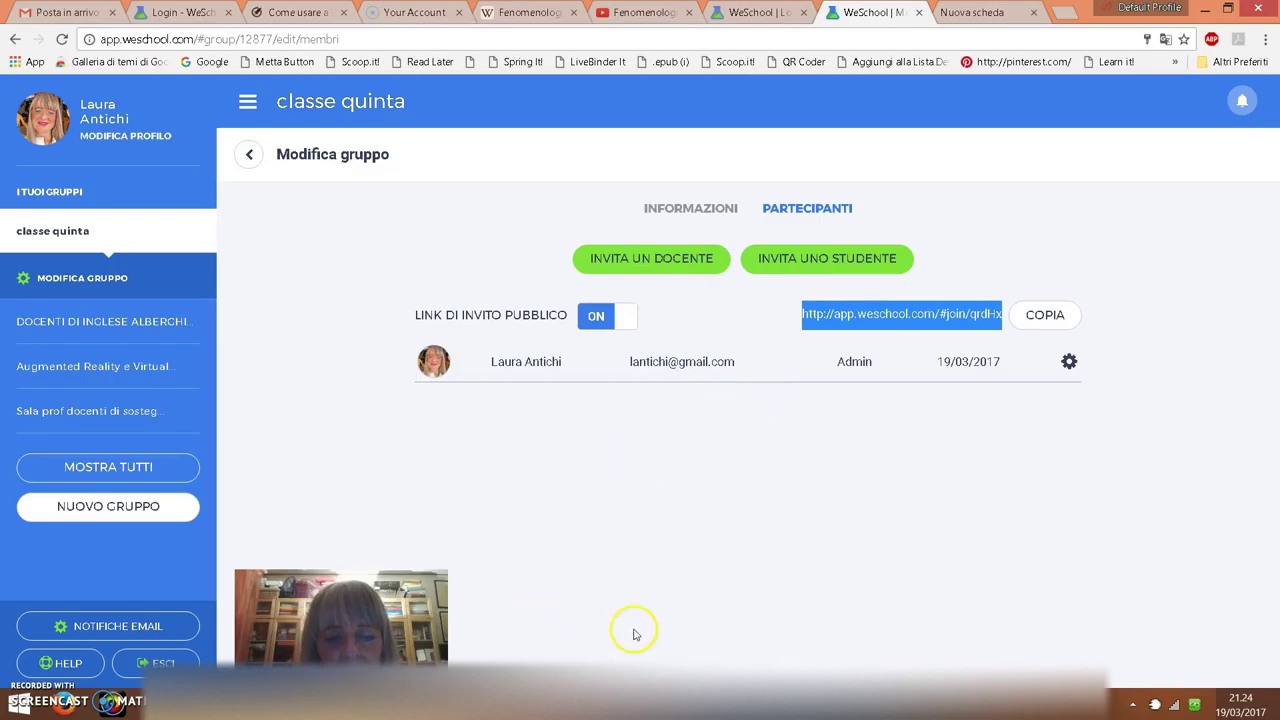
mouse_move(794, 705)
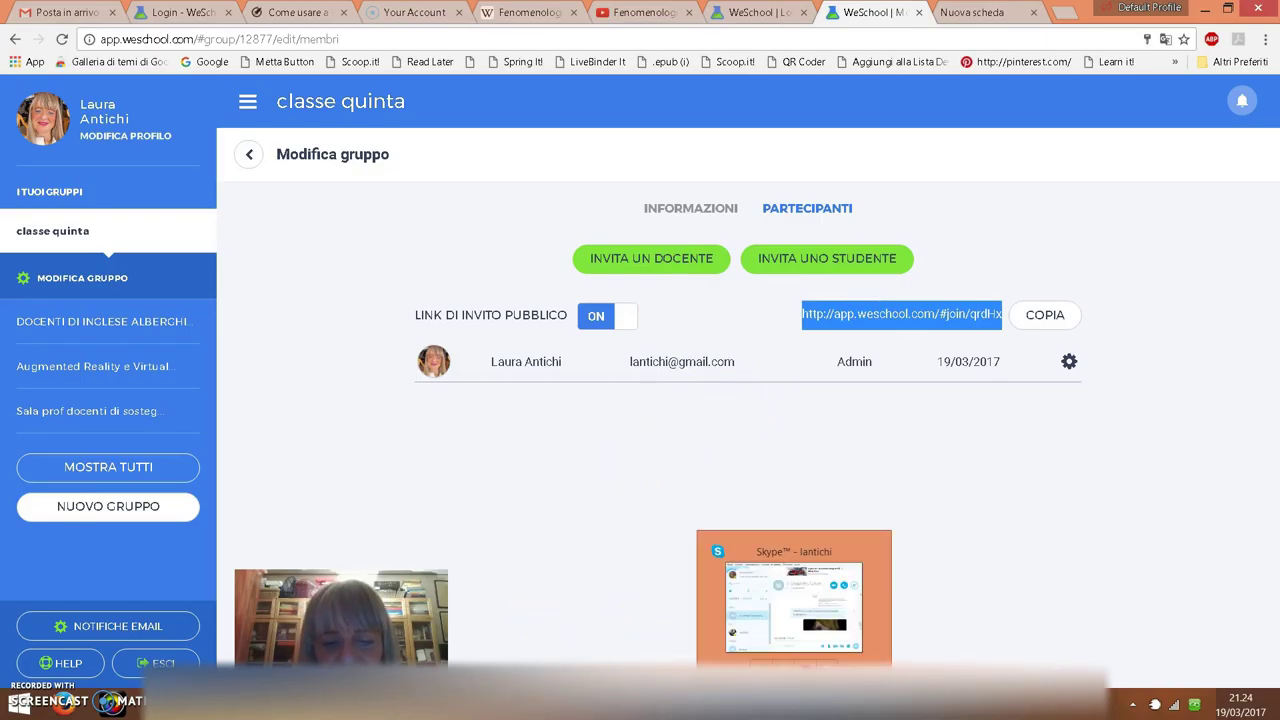